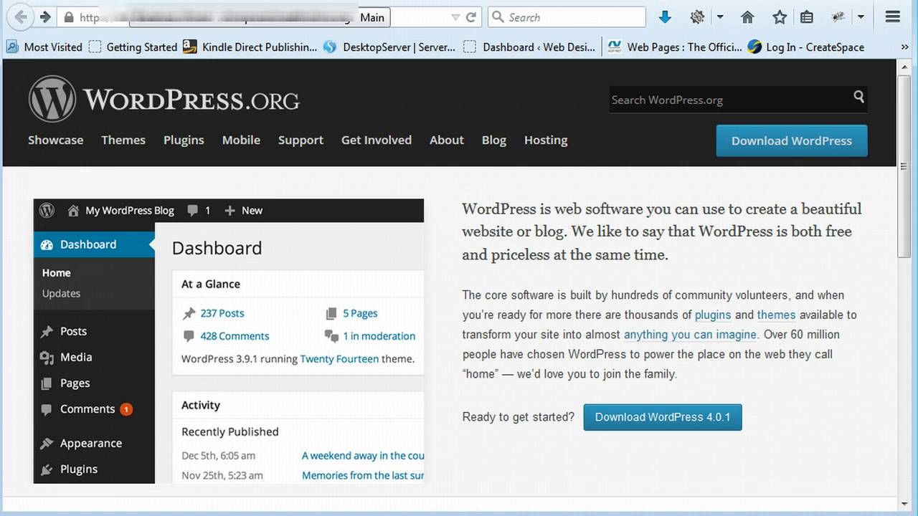
- Switch to the Bluehost cPanel home page, where Database Tools lists MySQL Databases
click(101, 2)
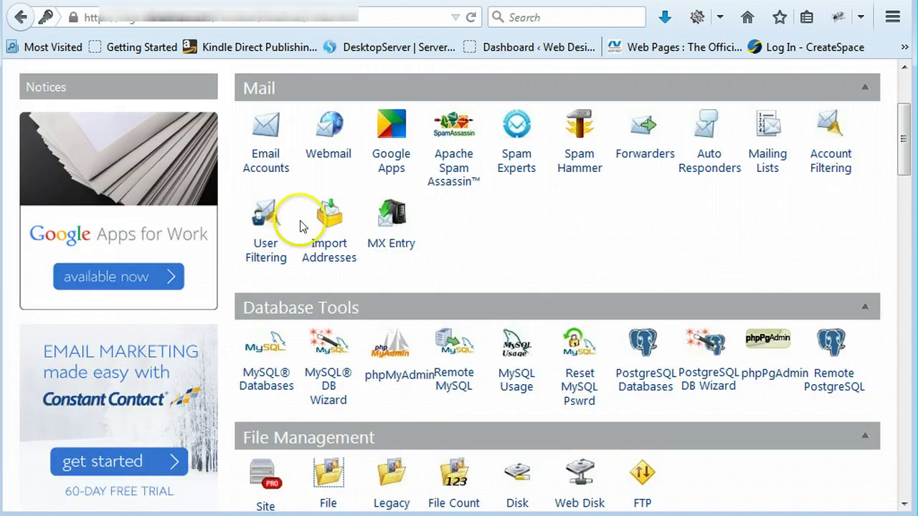
- Create the MySQL database theback8_diy, then go back to the MySQL Databases page
click(264, 375)
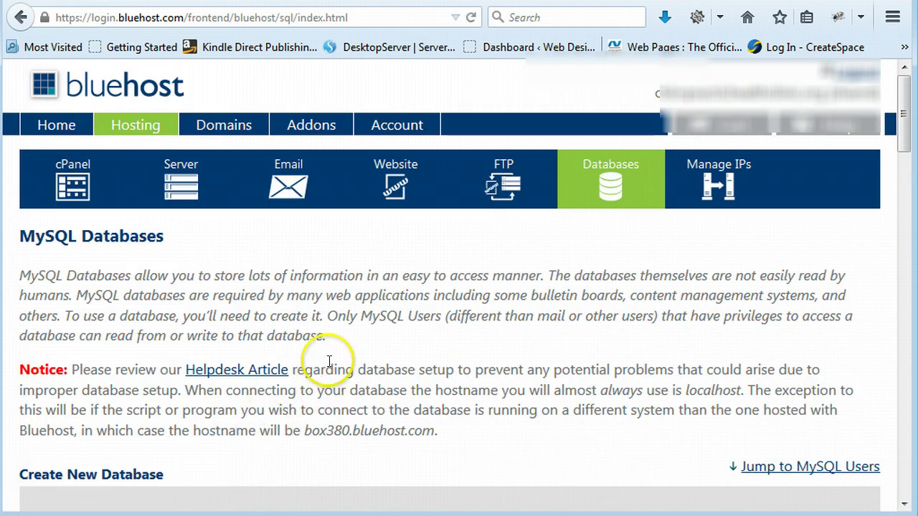
scroll(339, 362, down, 3)
scroll(338, 371, down, 3)
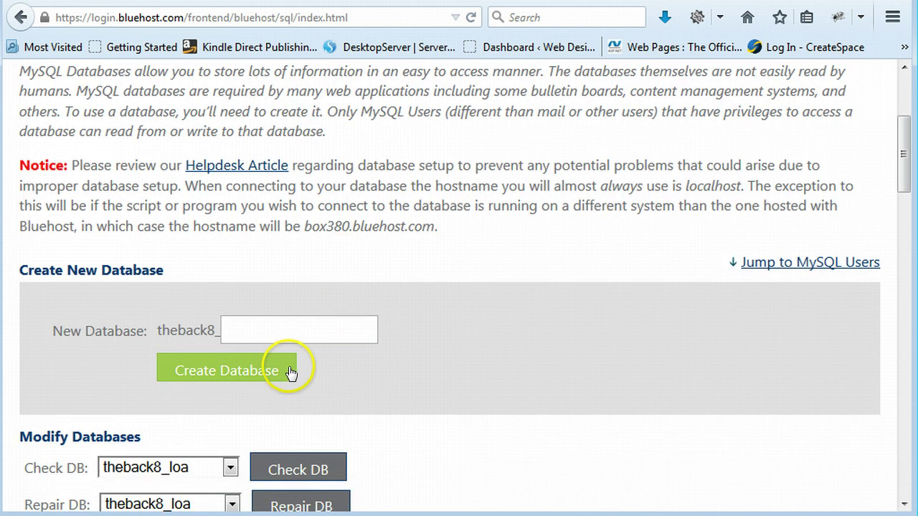
click(278, 328)
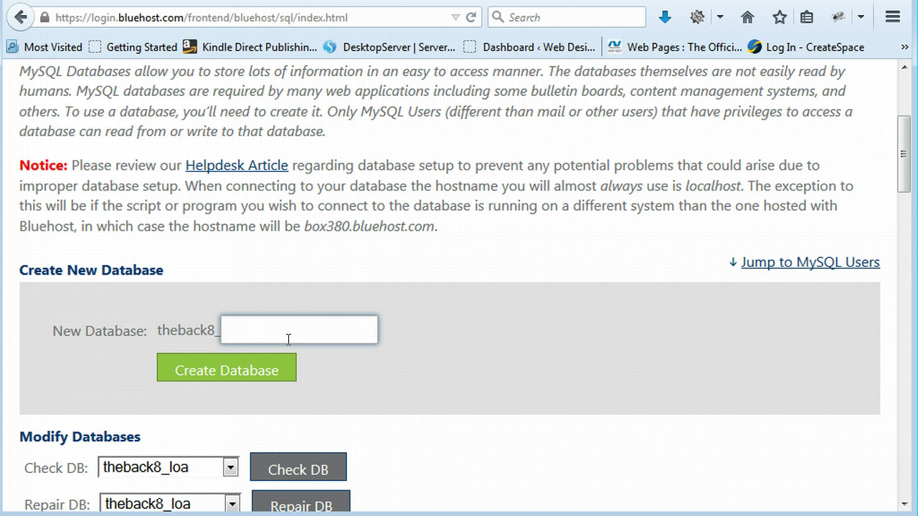
text(diy)
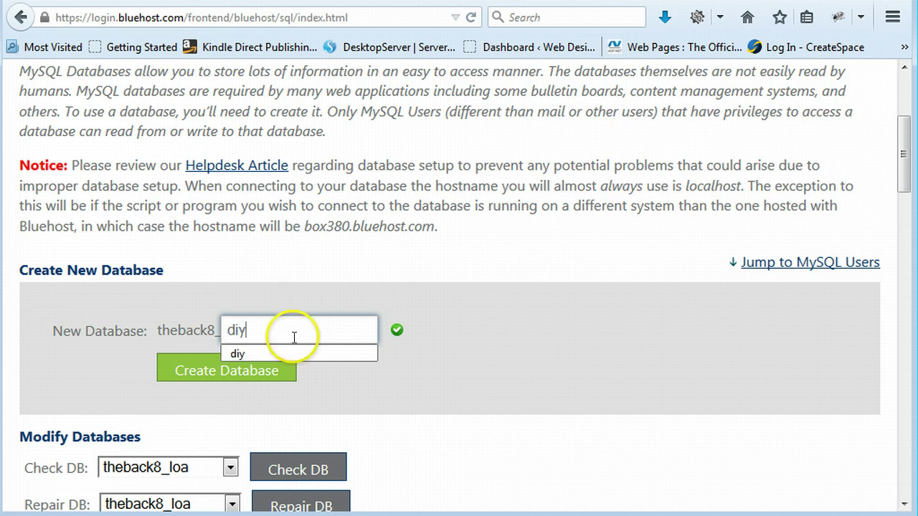
click(205, 377)
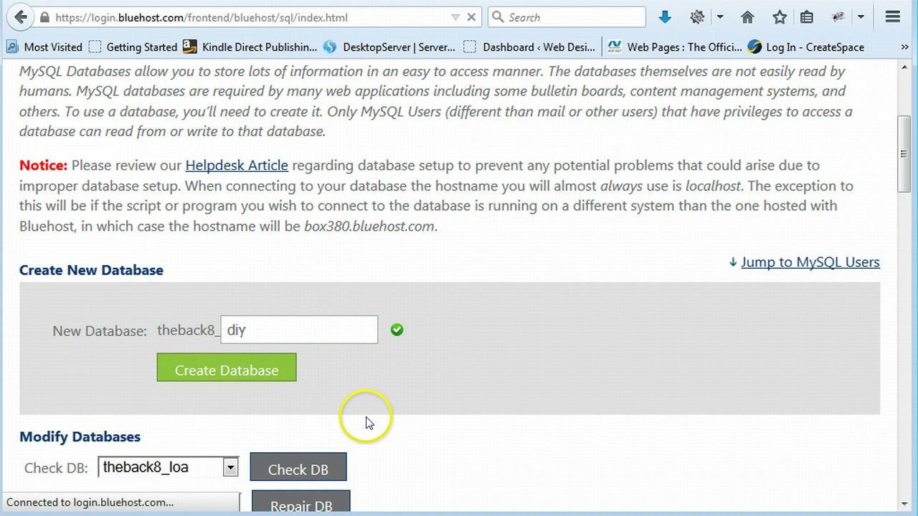
scroll(365, 421, down, 2)
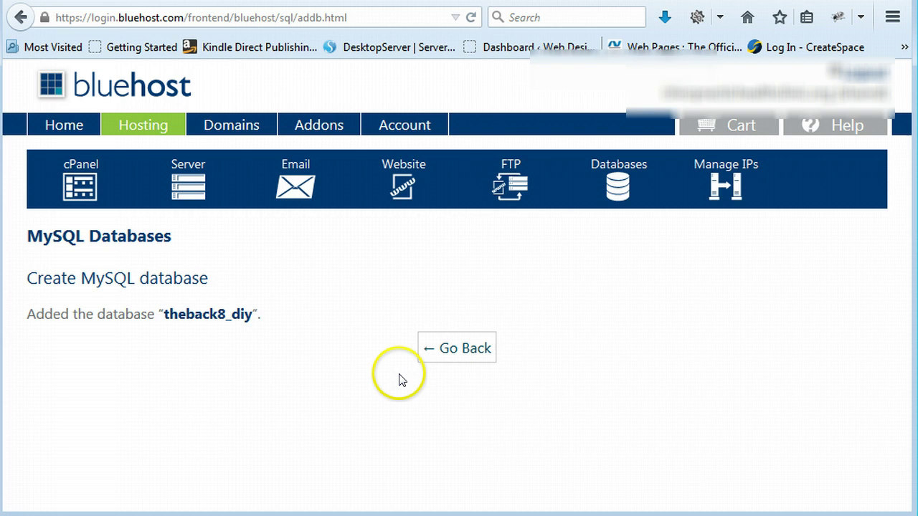
click(476, 362)
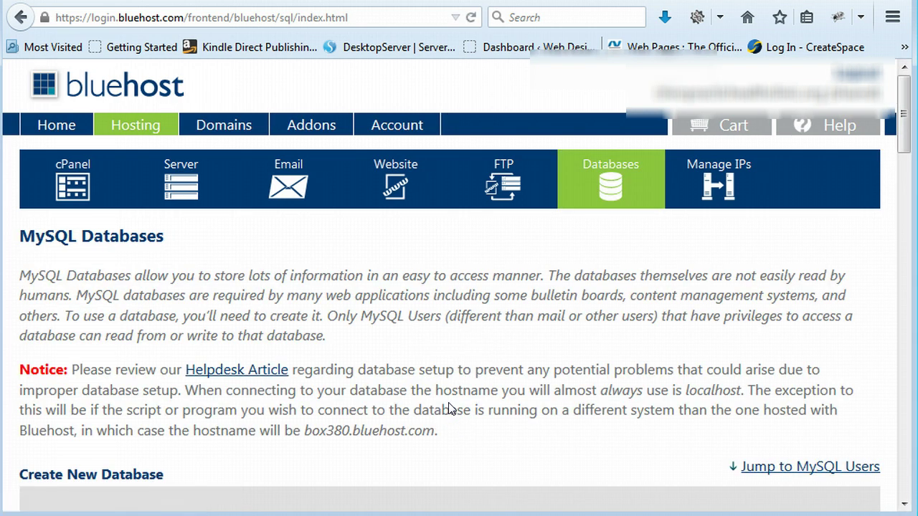
- Enter diy as the new MySQL user's username
scroll(431, 396, down, 5)
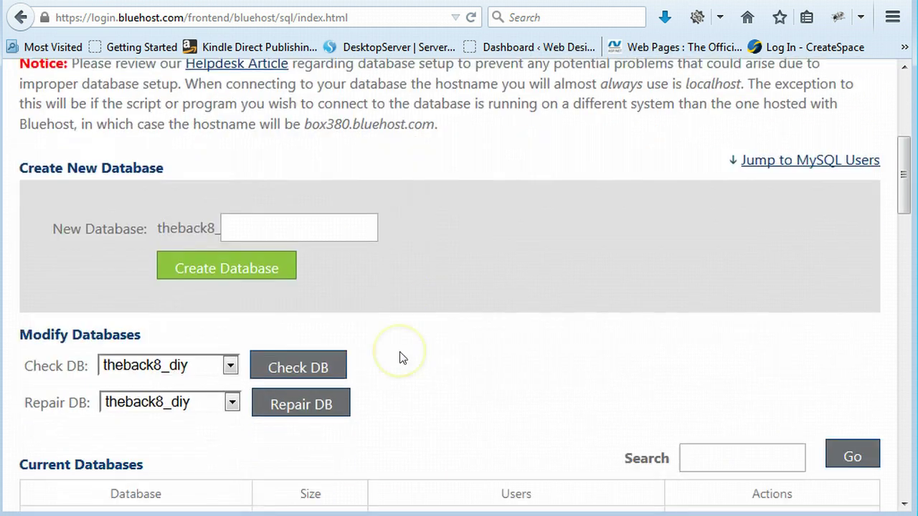
scroll(400, 355, down, 3)
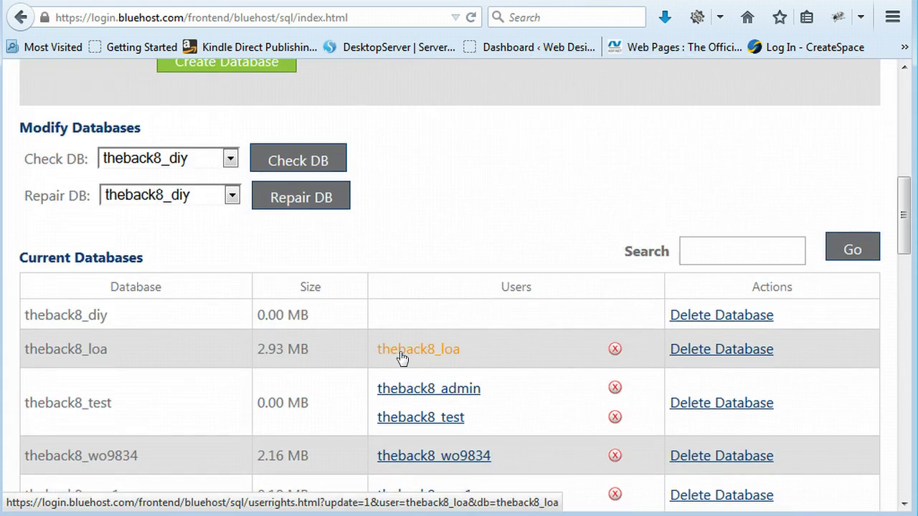
scroll(400, 355, down, 7)
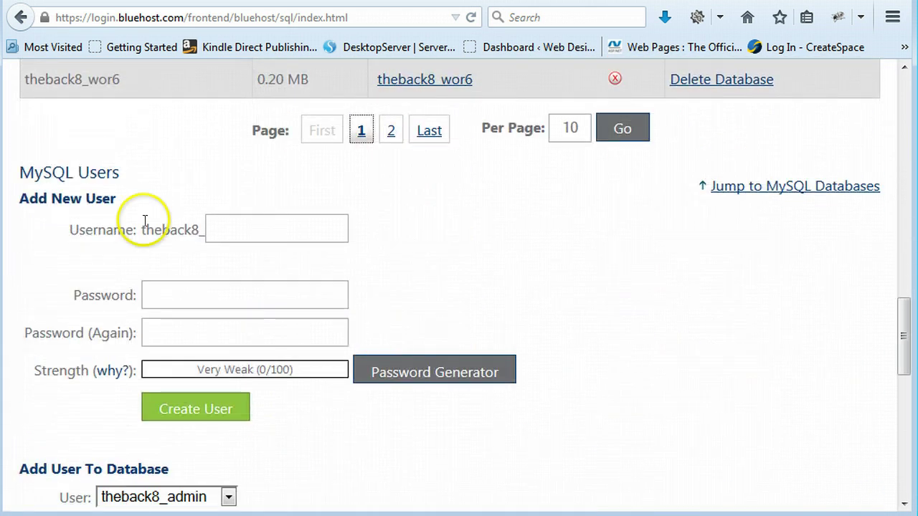
click(250, 227)
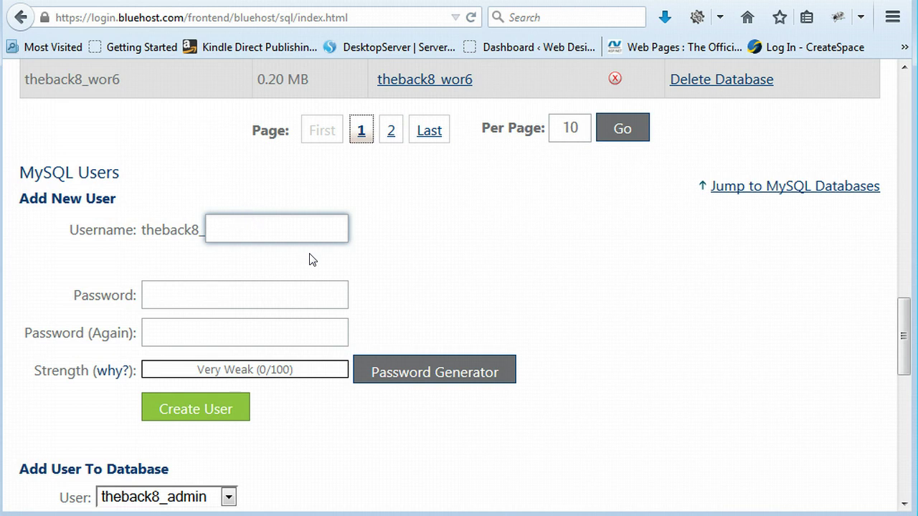
text(diy)
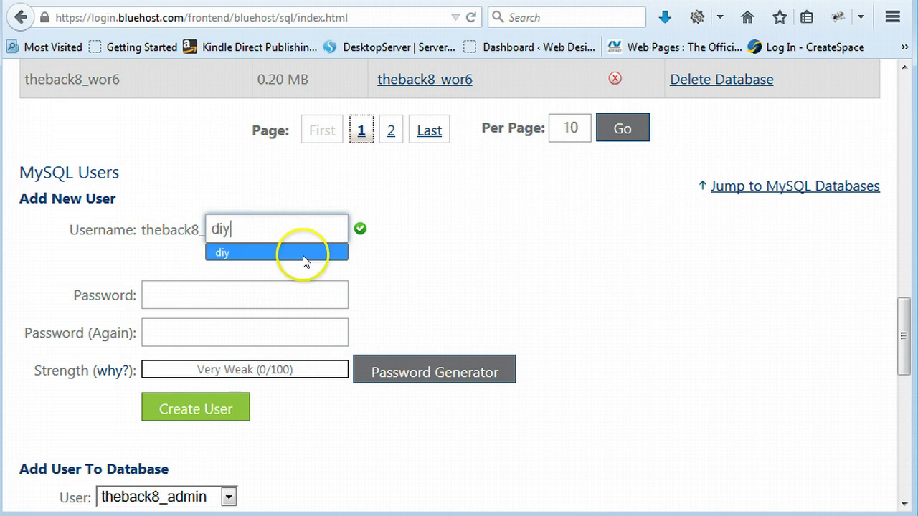
click(164, 294)
- Generate and copy a very strong password, then create user theback8_diy and go back
click(435, 378)
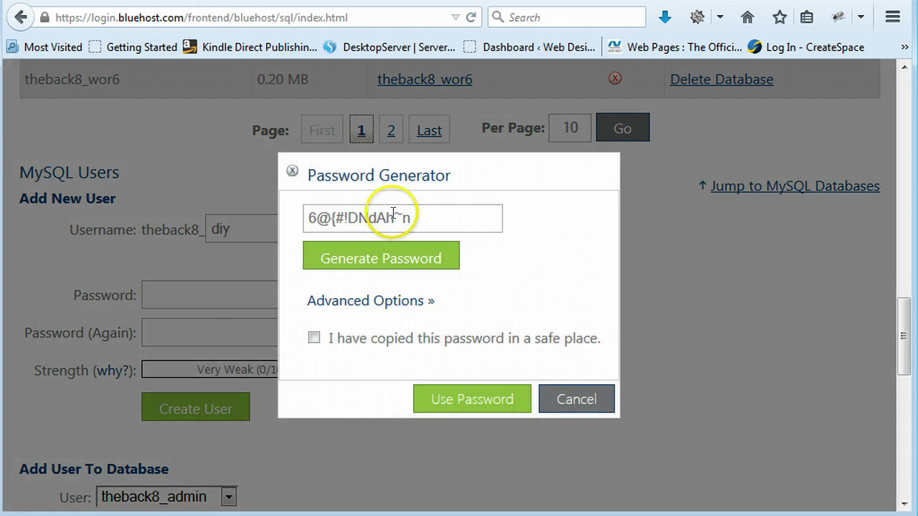
drag(431, 217, 296, 221)
right_click(329, 215)
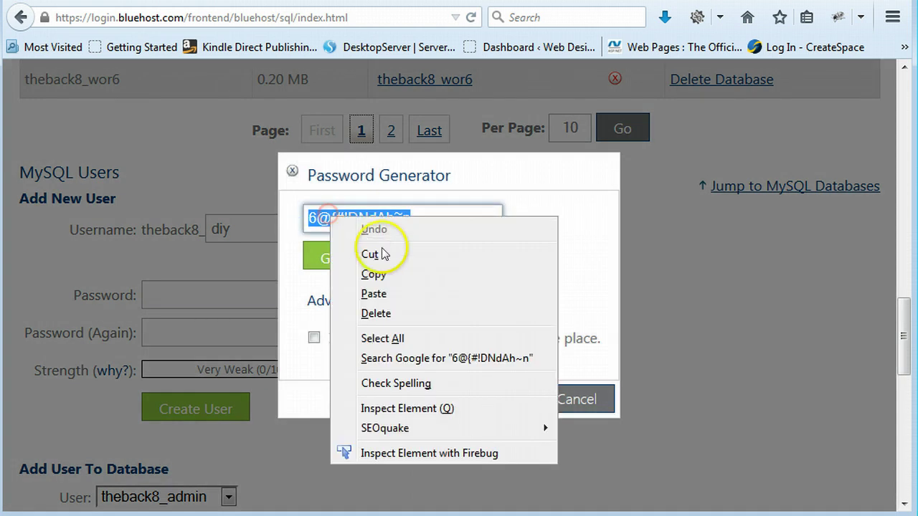
click(381, 271)
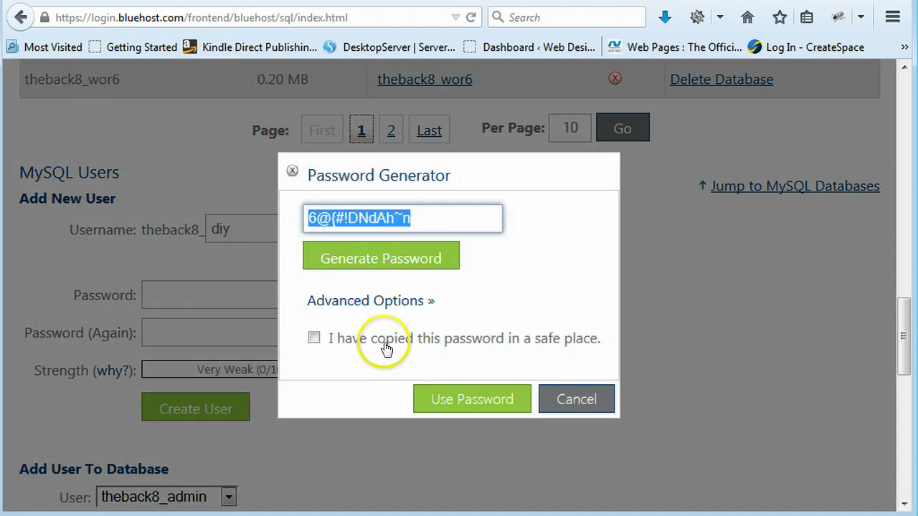
click(314, 339)
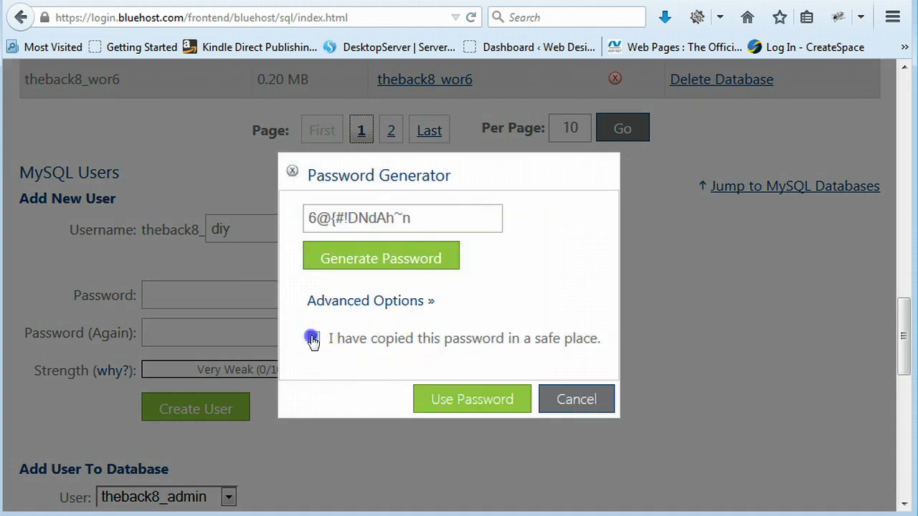
click(484, 402)
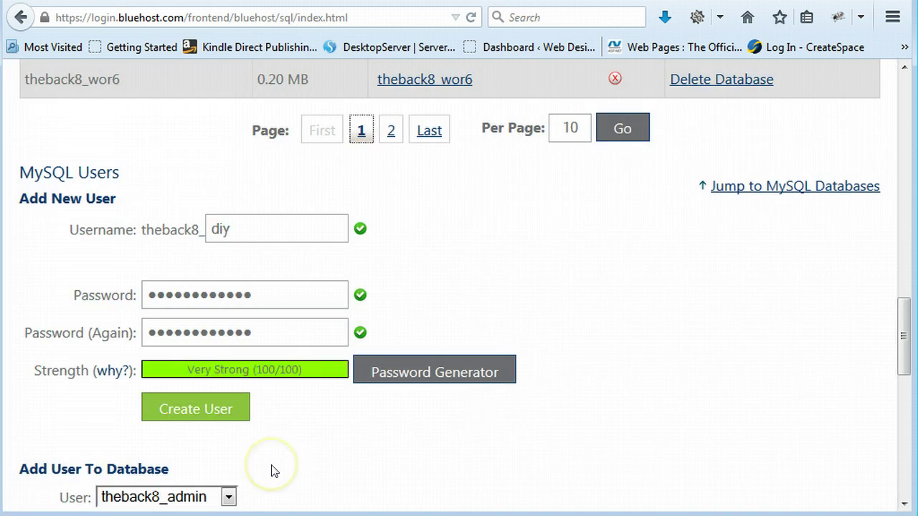
click(204, 411)
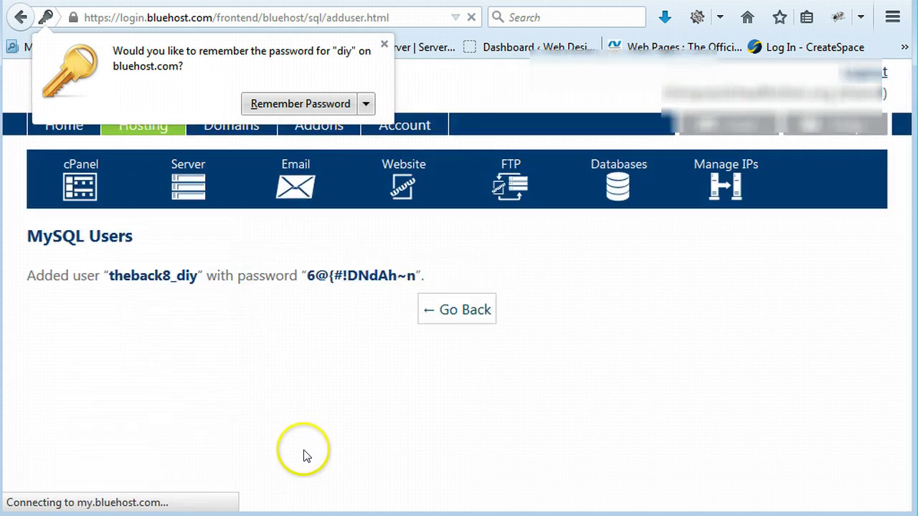
click(459, 310)
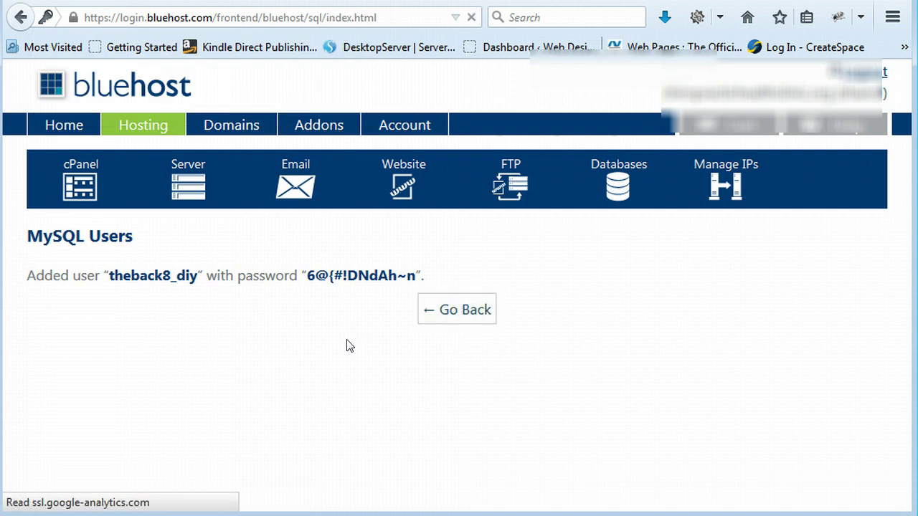
- Add user theback8_diy to database theback8_diy under Add User To Database
scroll(342, 345, down, 12)
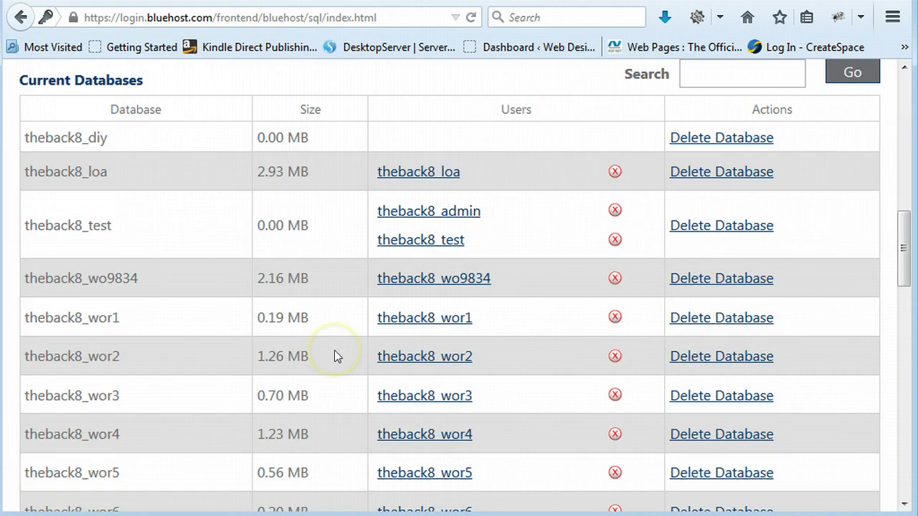
scroll(335, 356, down, 8)
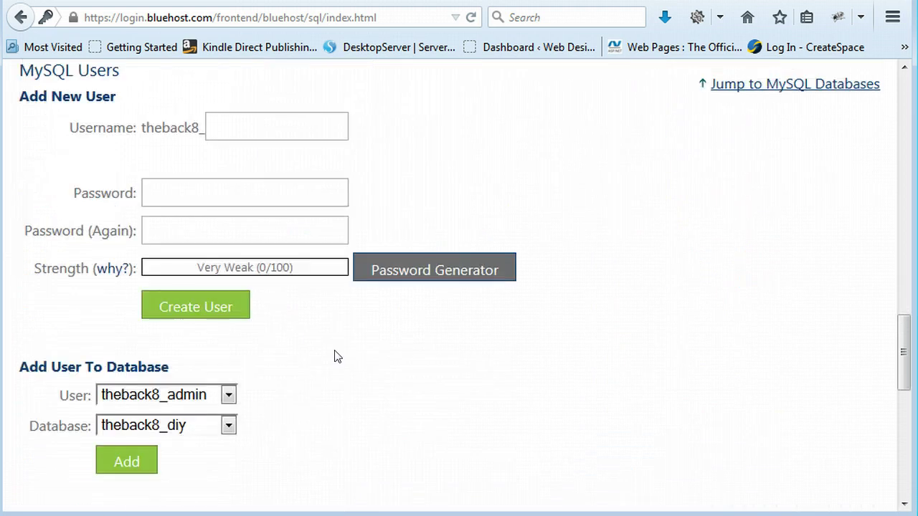
scroll(337, 357, down, 3)
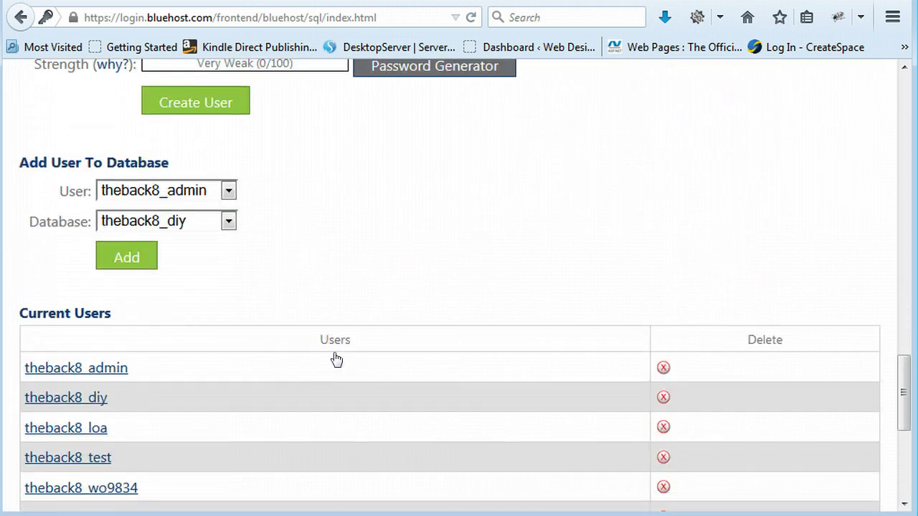
scroll(337, 359, down, 2)
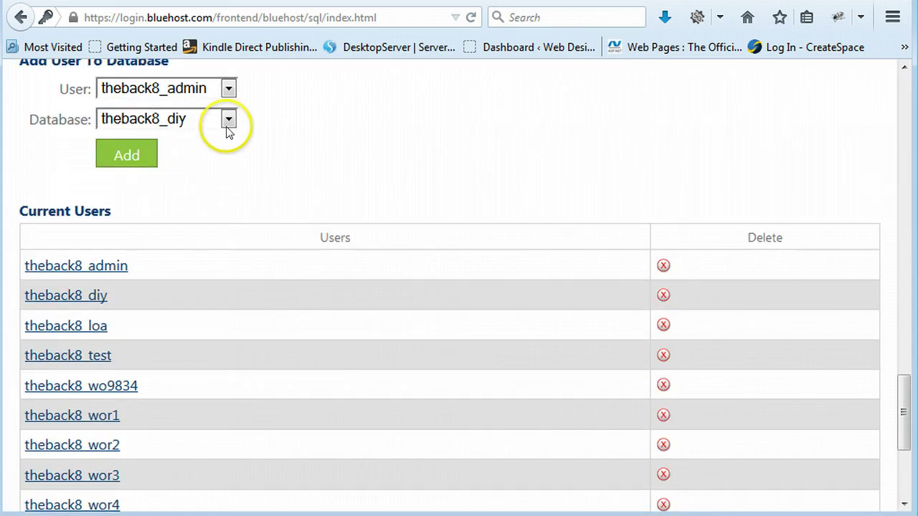
click(228, 88)
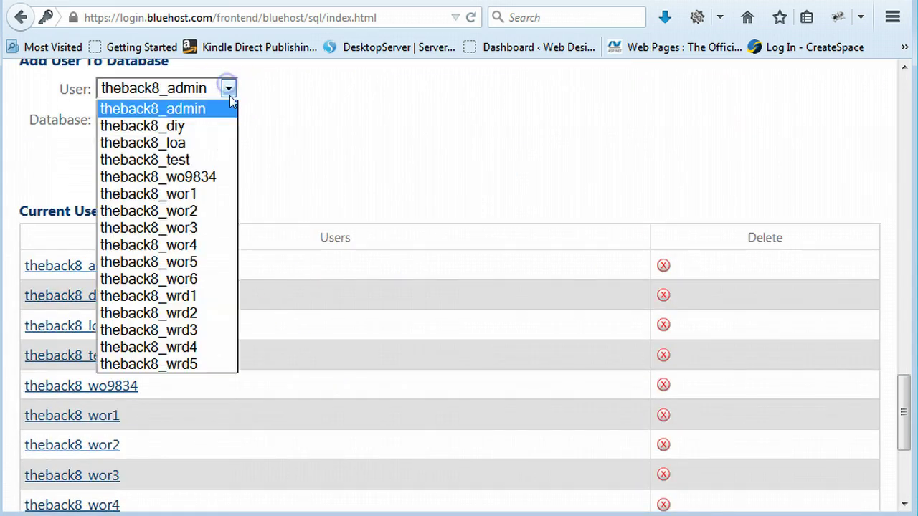
click(184, 127)
scroll(262, 169, up, 3)
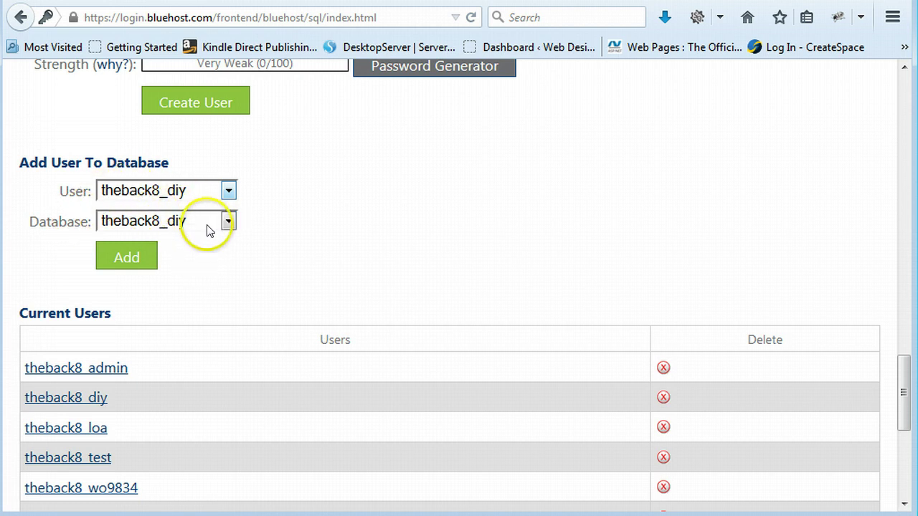
click(127, 258)
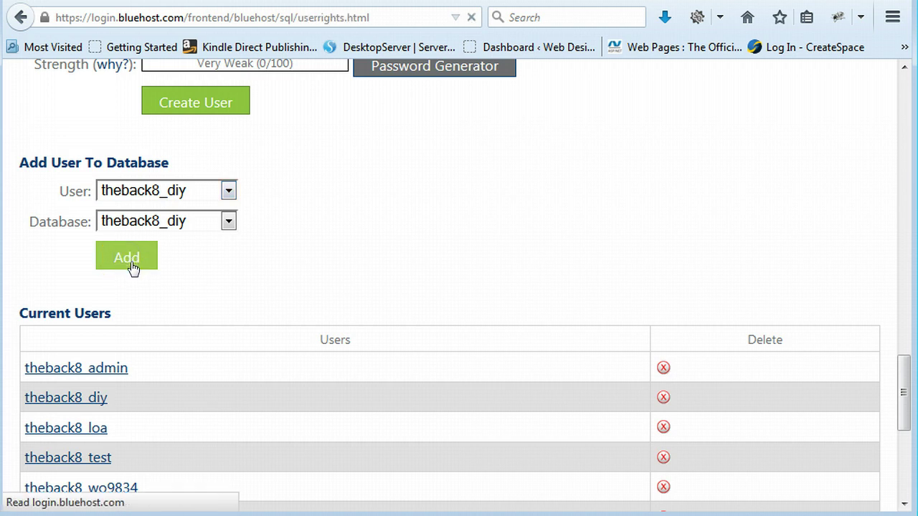
- Grant theback8_diy ALL PRIVILEGES on theback8_diy, save, and return to MySQL Databases
scroll(153, 289, down, 4)
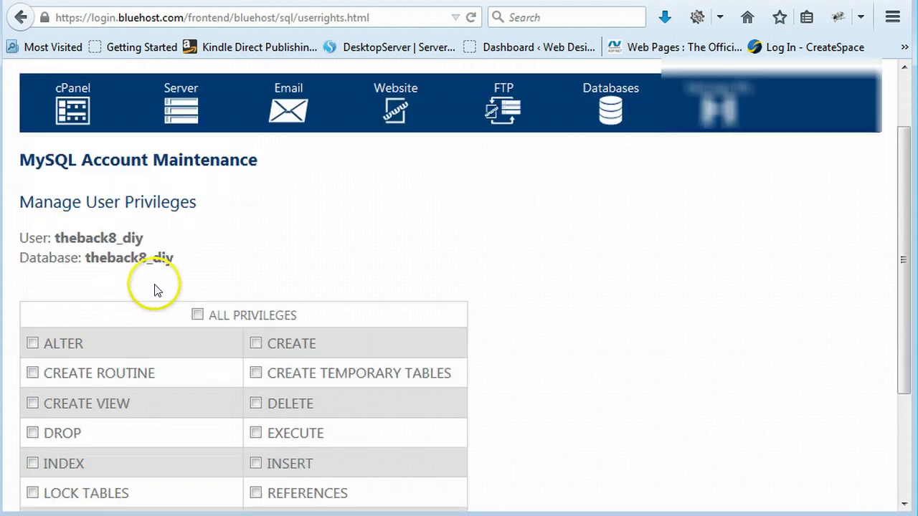
scroll(158, 294, down, 1)
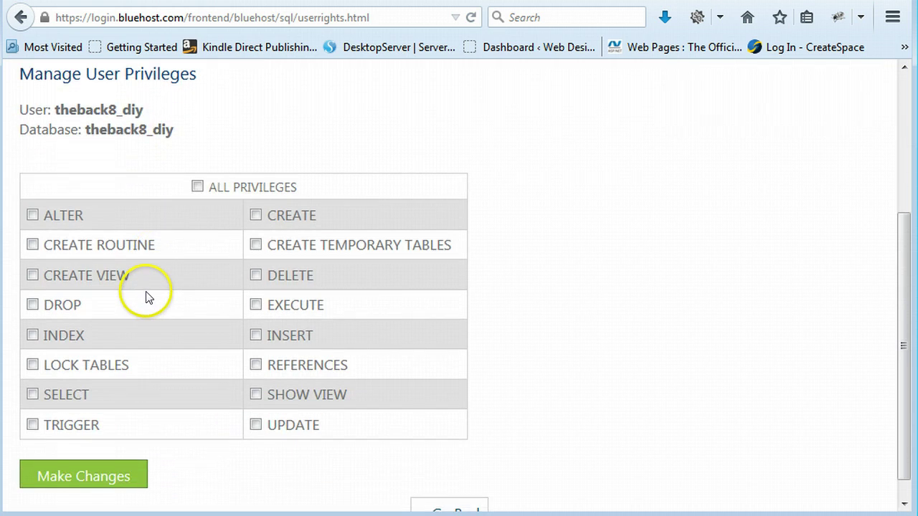
click(197, 187)
scroll(363, 229, down, 1)
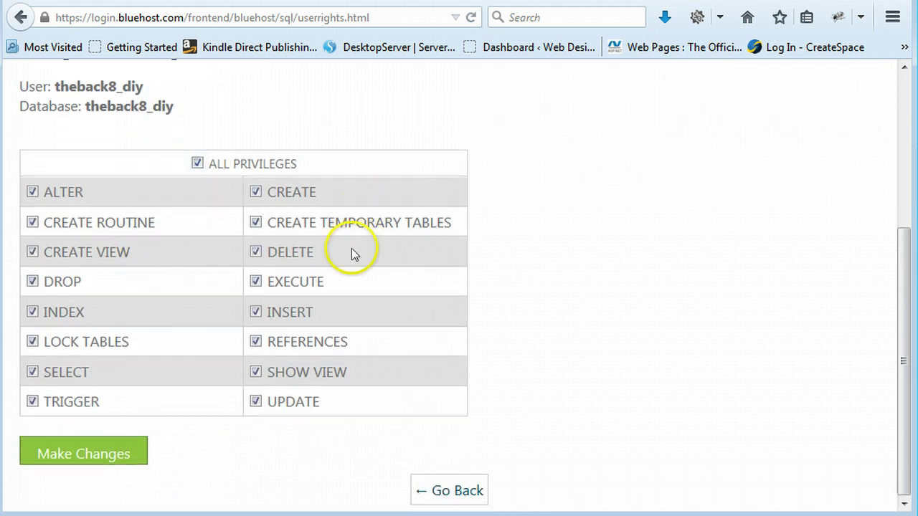
click(105, 457)
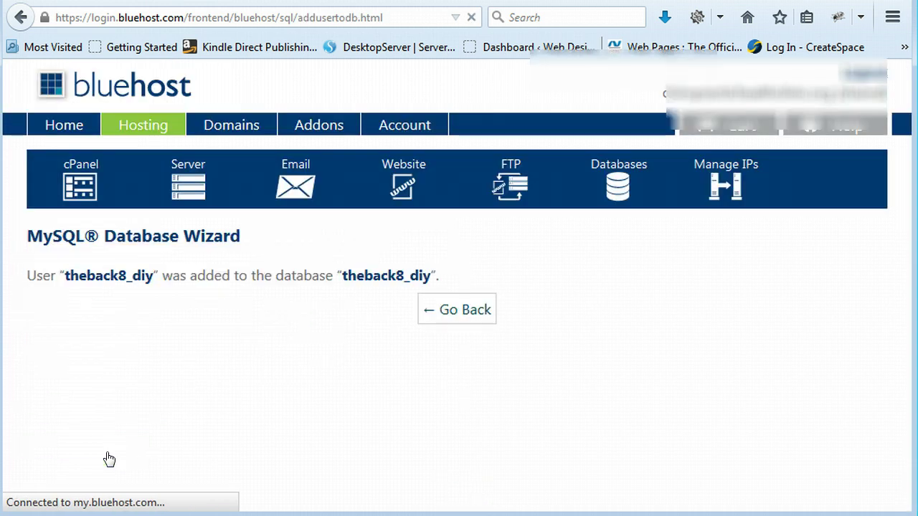
click(459, 313)
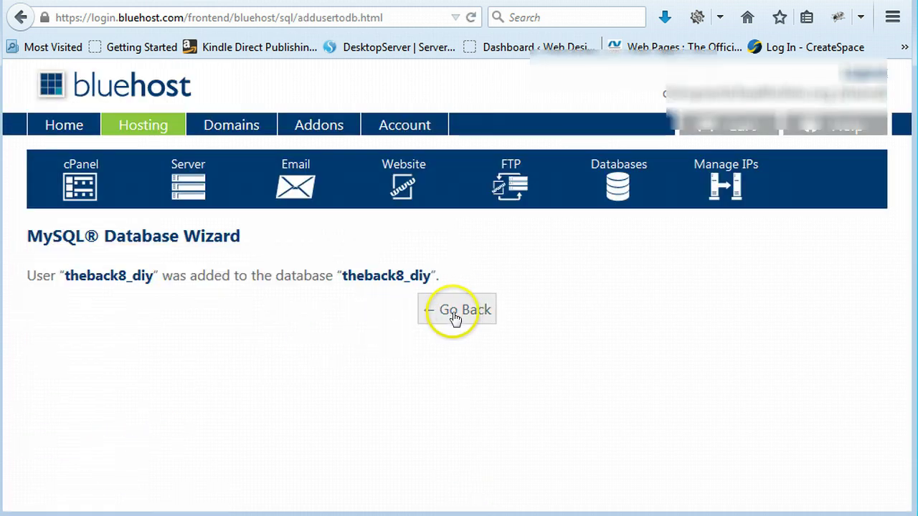
click(465, 314)
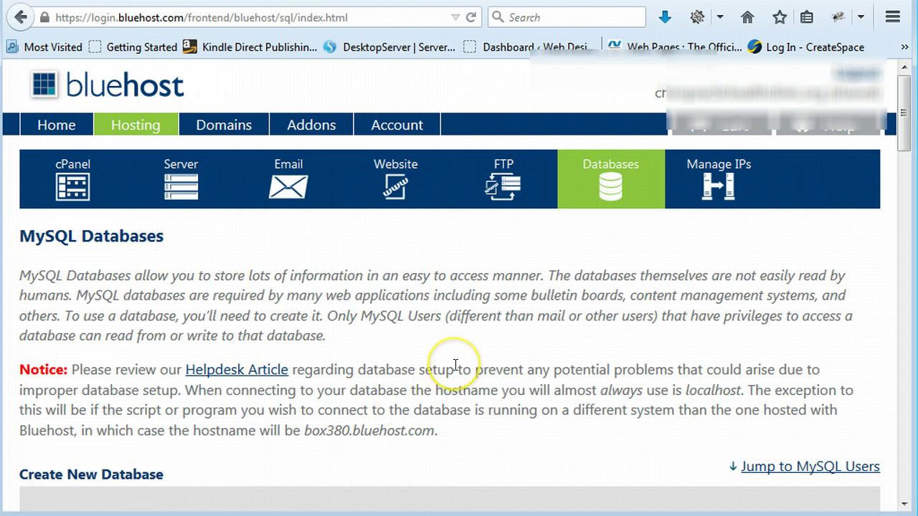
- Open cPanel's File Manager in a new browser tab and switch to it
scroll(454, 366, down, 3)
scroll(455, 367, up, 3)
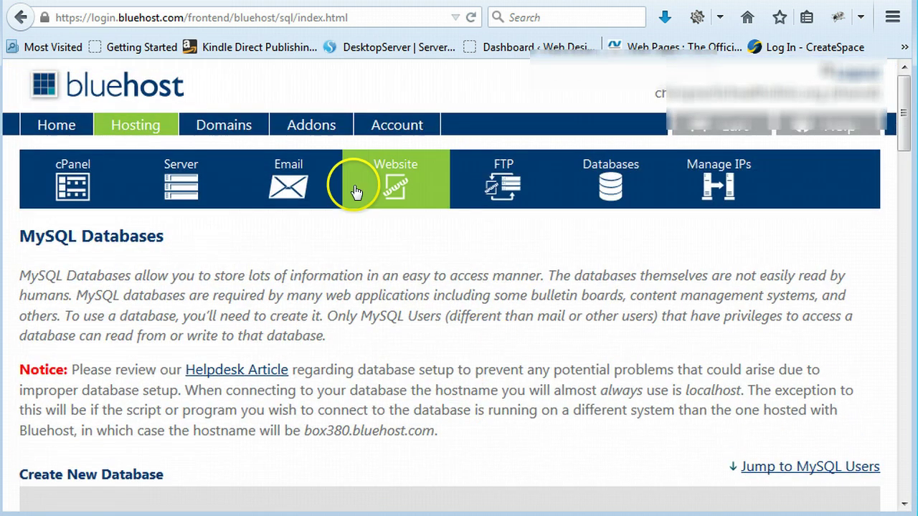
click(75, 186)
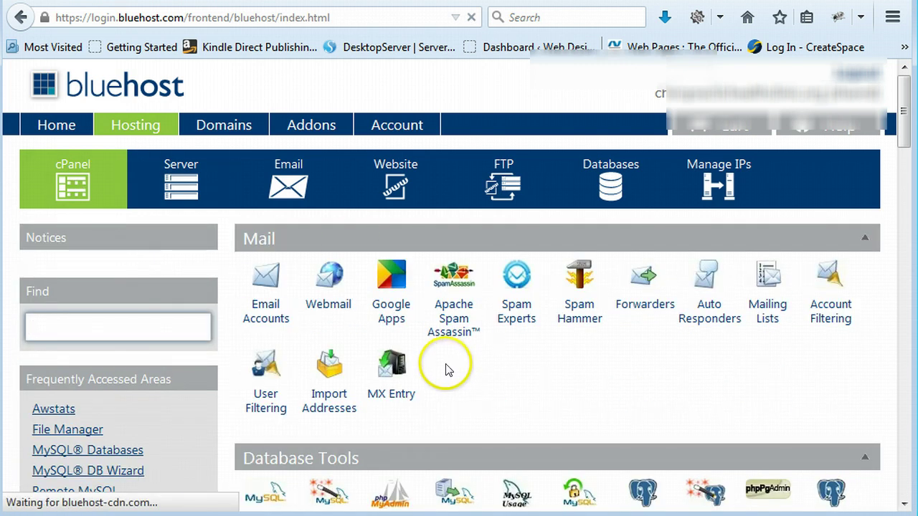
scroll(440, 368, down, 3)
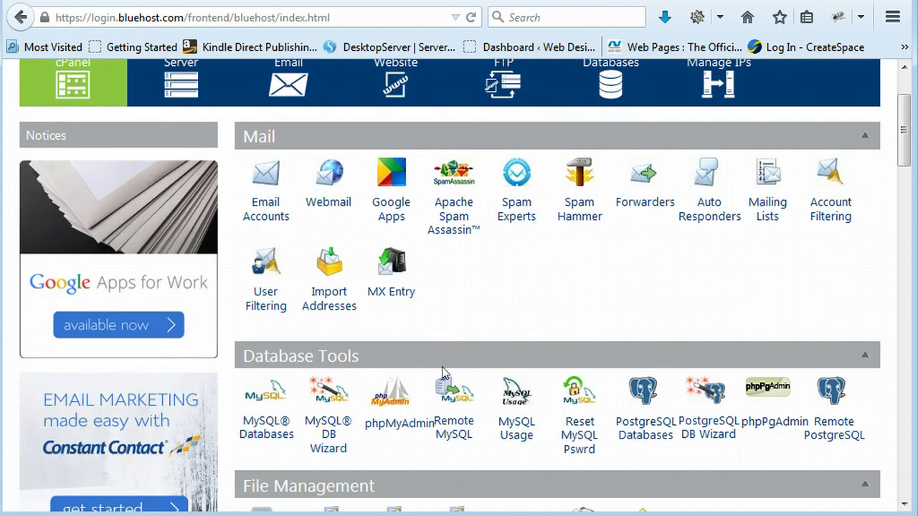
scroll(441, 366, down, 3)
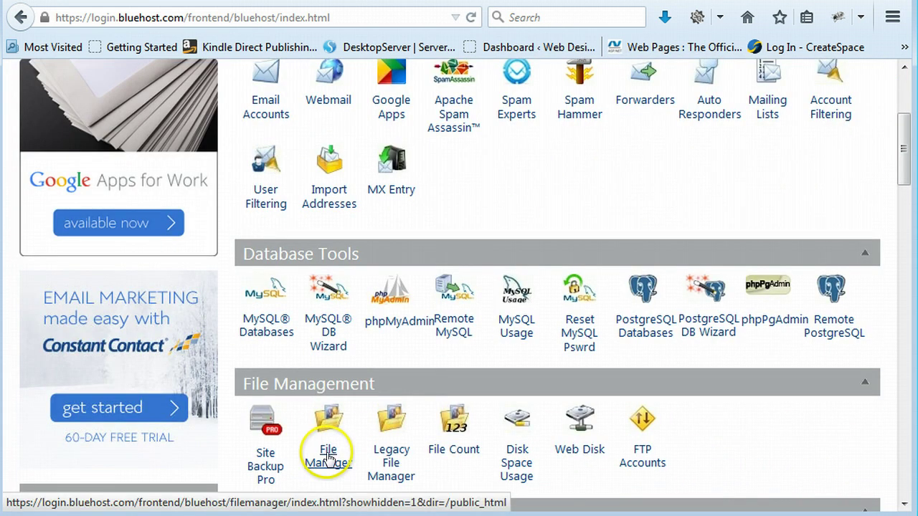
right_click(328, 457)
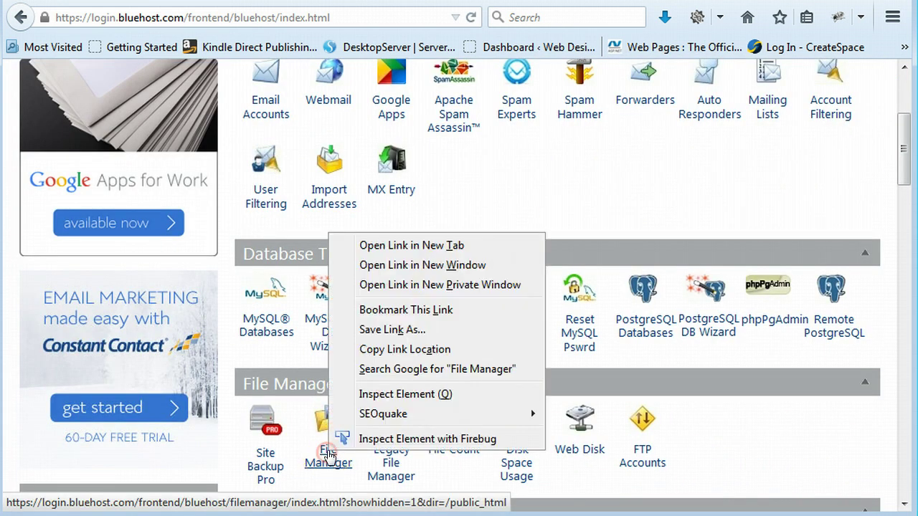
click(409, 246)
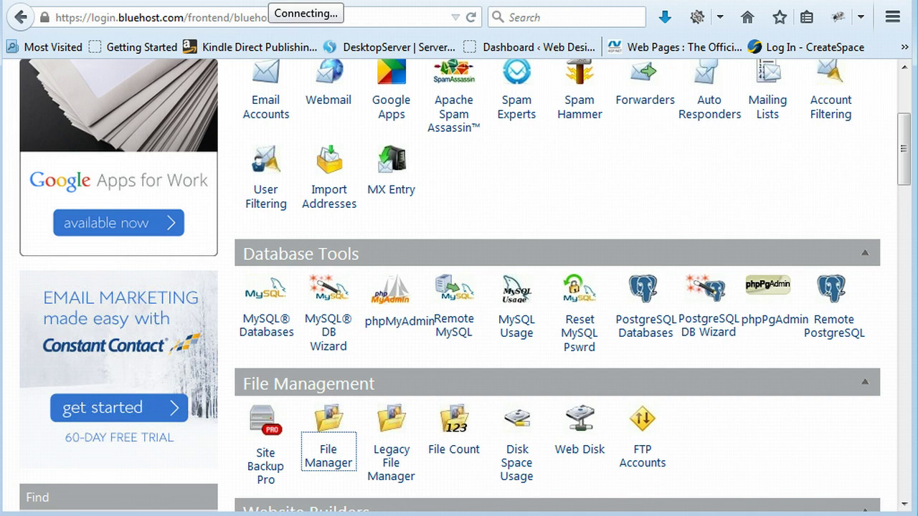
click(302, 2)
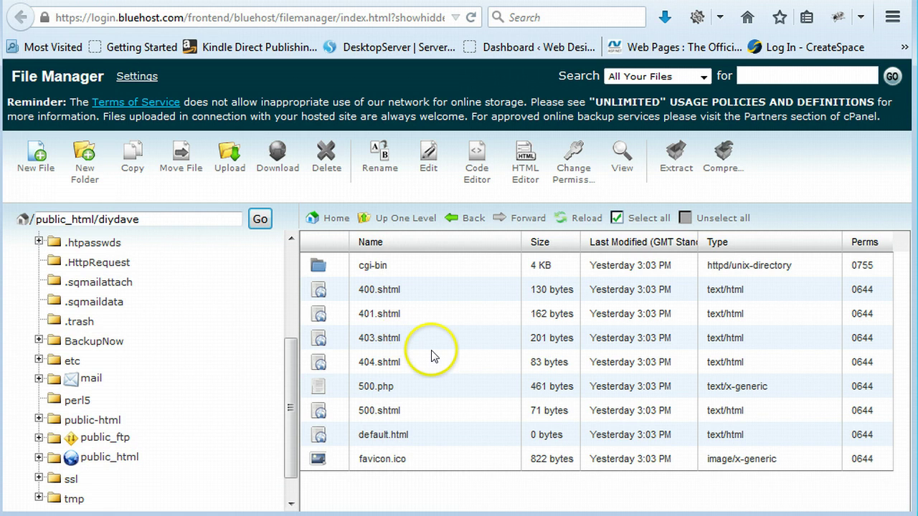
- Upload wordpress-4.0.1.zip from the Desktop into public_html/diydave
click(228, 167)
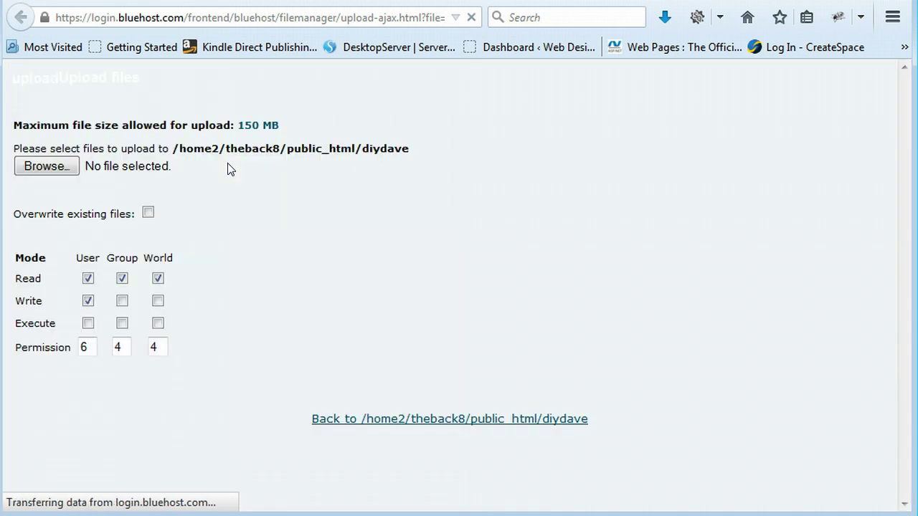
click(54, 173)
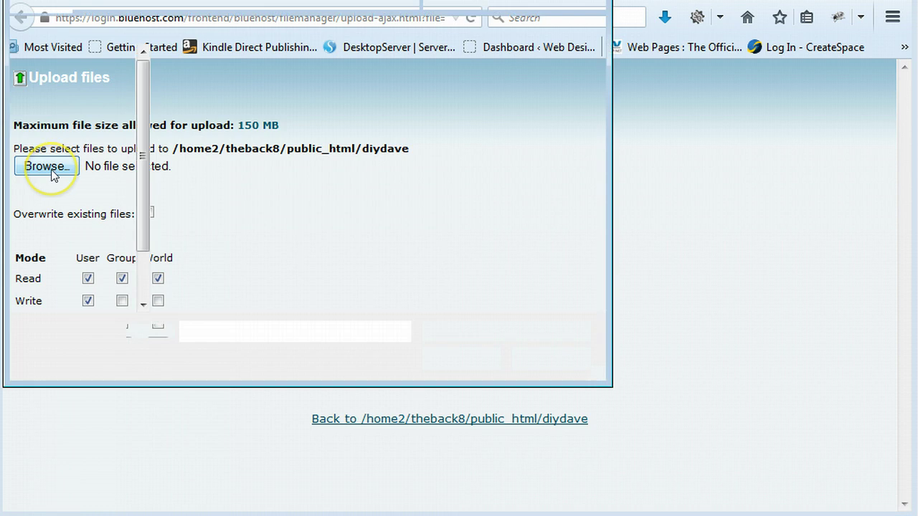
click(563, 125)
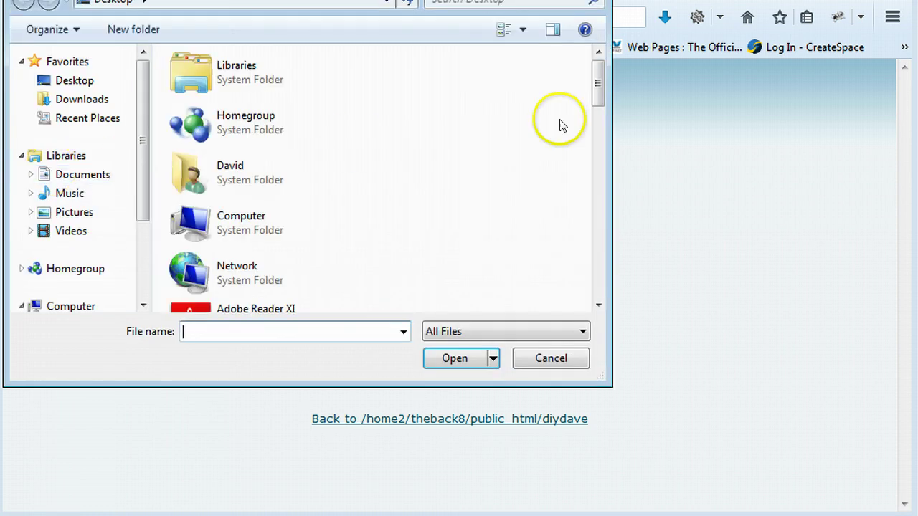
drag(598, 84, 608, 283)
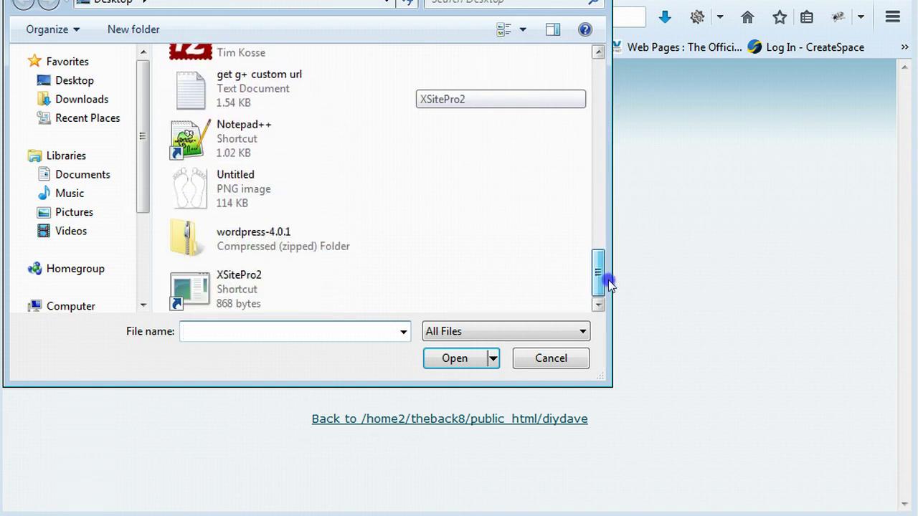
click(243, 237)
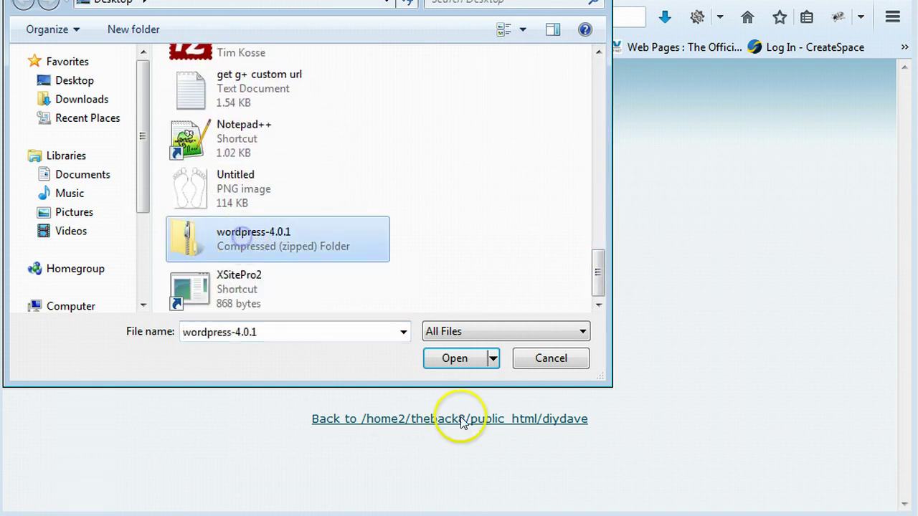
click(468, 361)
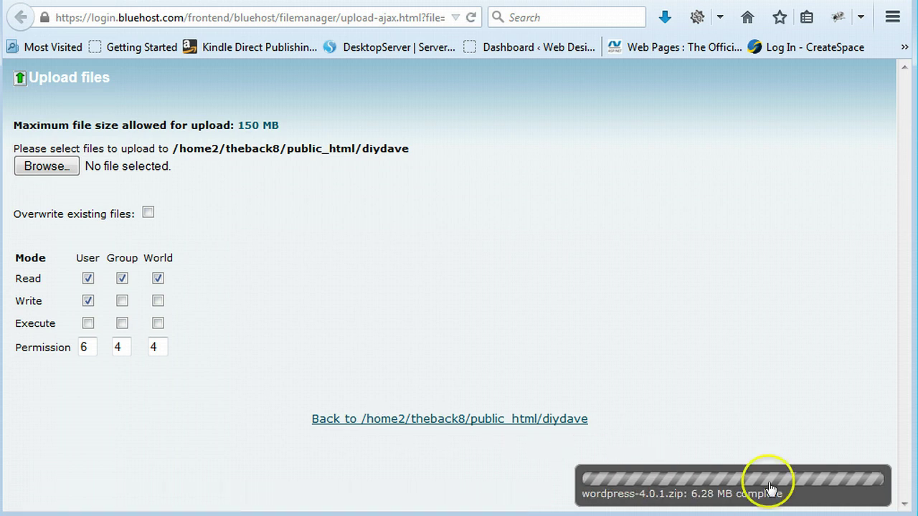
- Extract wordpress-4.0.1.zip into the diydave folder and close the extraction results
click(352, 423)
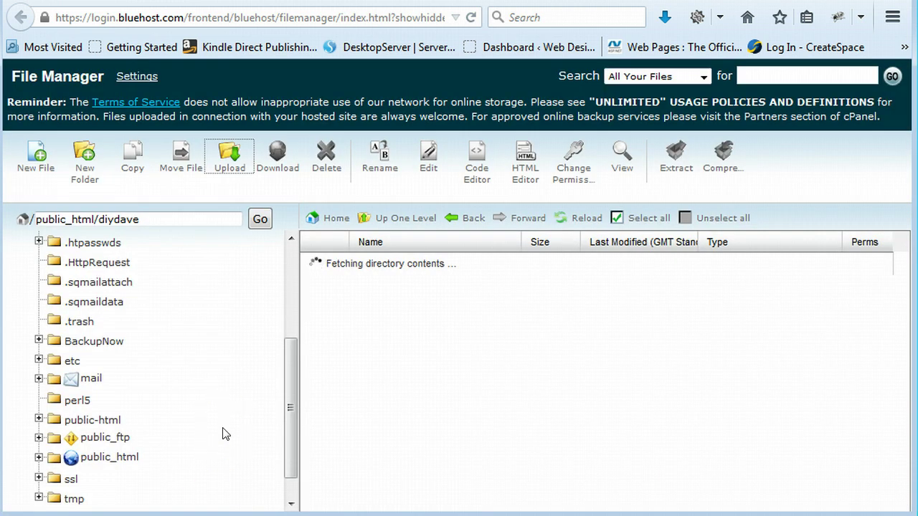
click(334, 483)
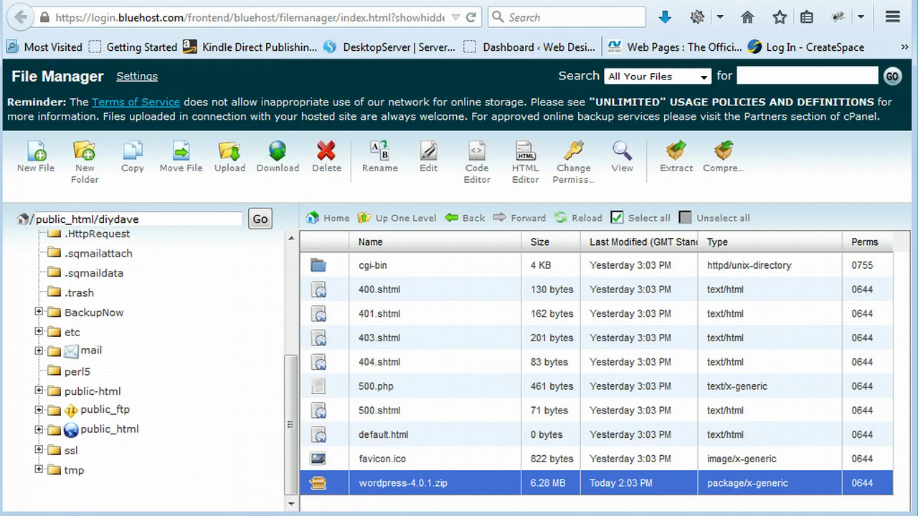
right_click(396, 487)
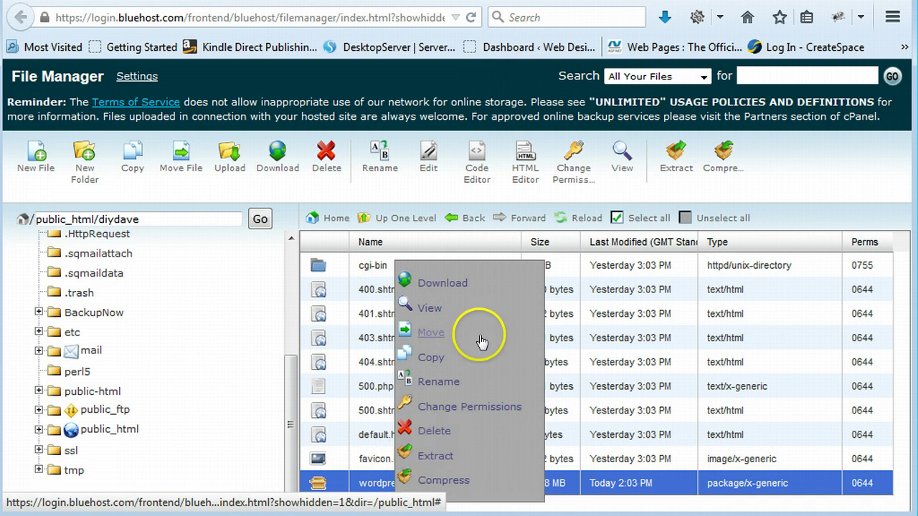
click(442, 457)
click(575, 363)
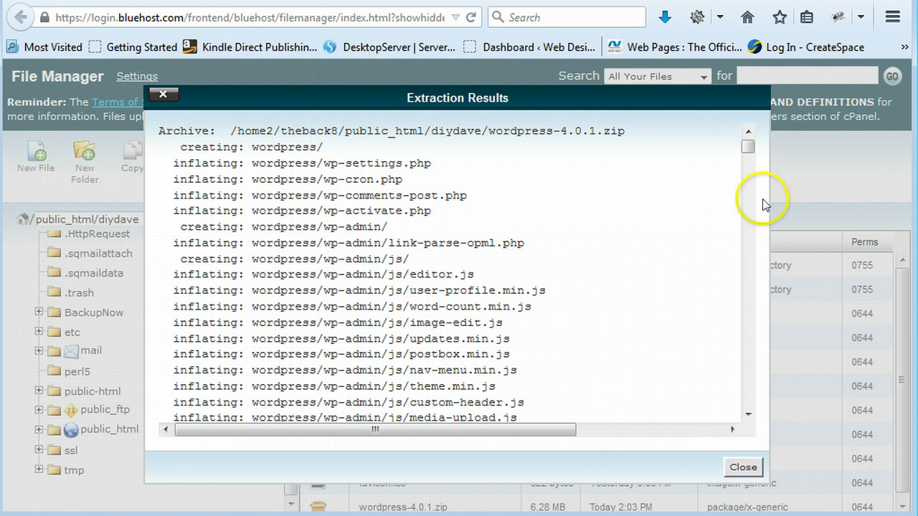
drag(748, 148, 755, 410)
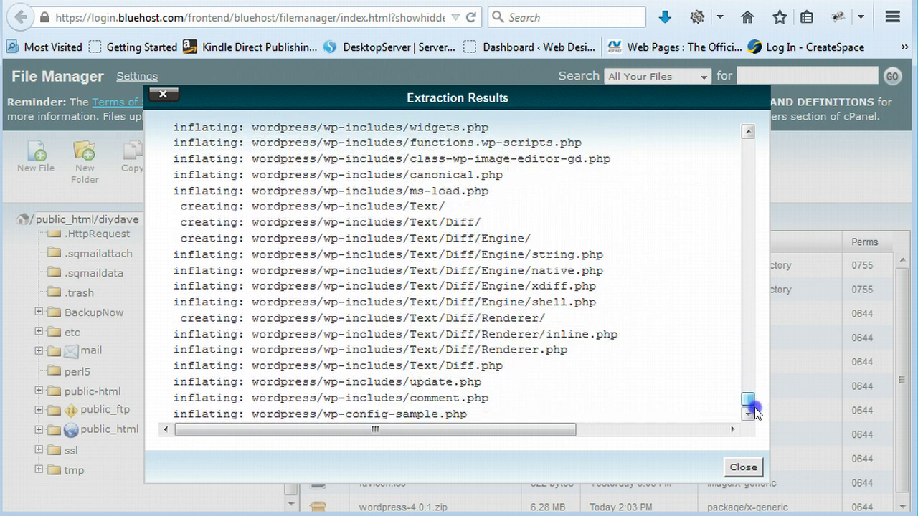
click(744, 468)
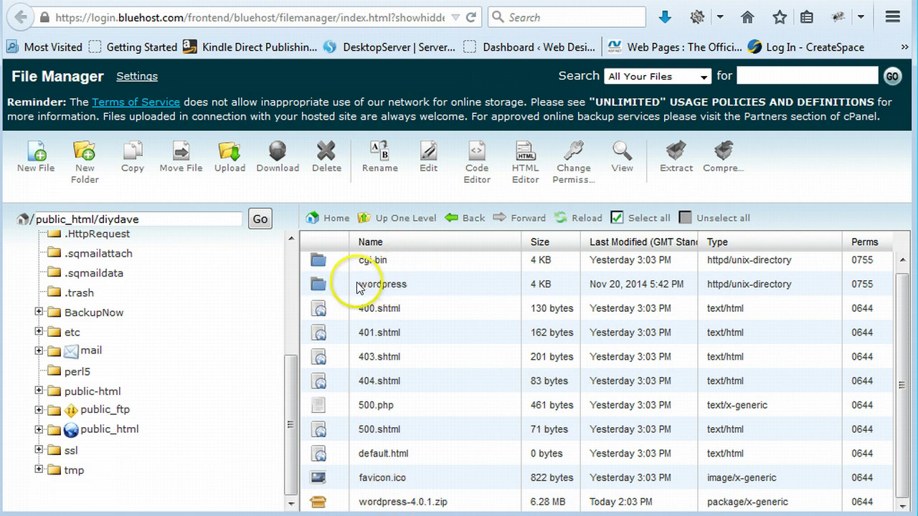
- Move every file inside the wordpress folder up to /public_html/diydave
click(384, 286)
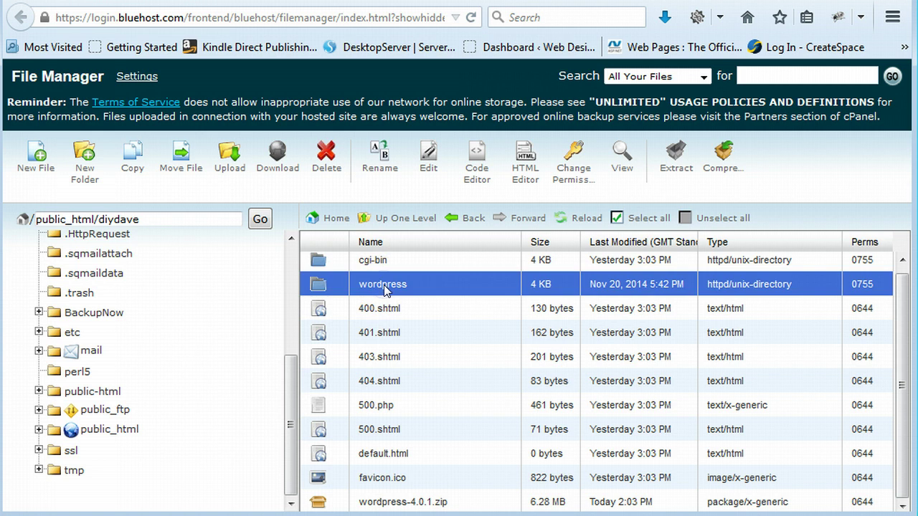
click(385, 286)
double_click(323, 283)
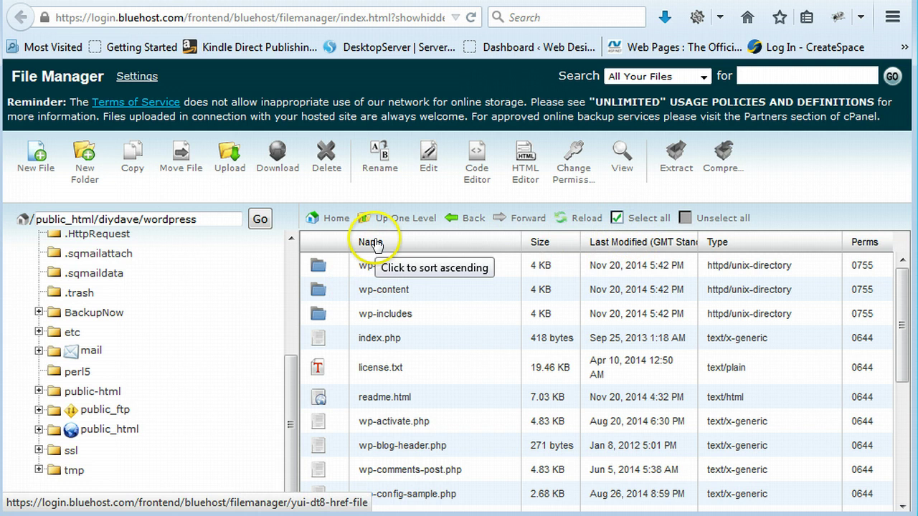
click(619, 219)
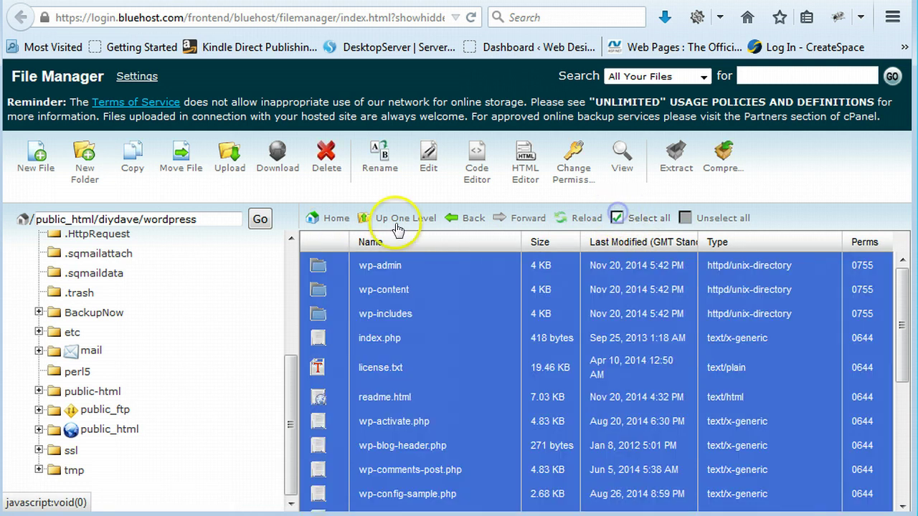
scroll(908, 423, down, 1)
scroll(909, 424, down, 4)
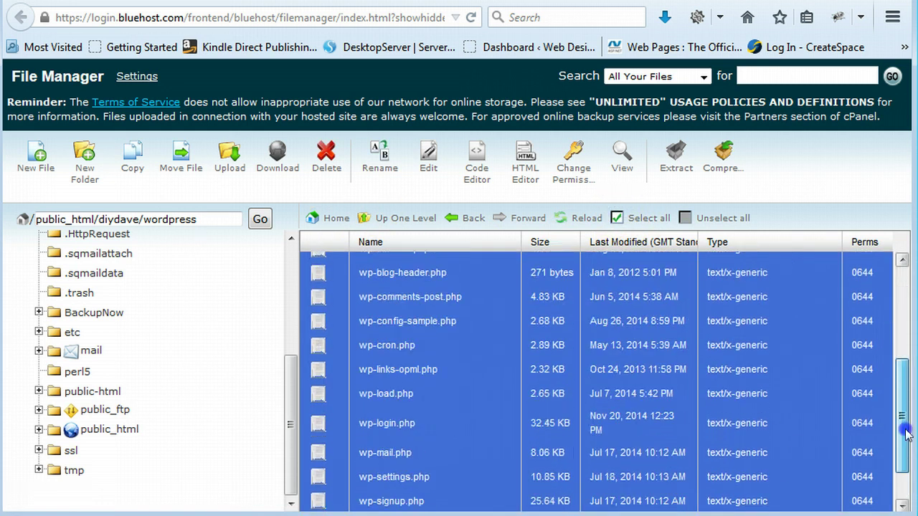
scroll(908, 424, up, 5)
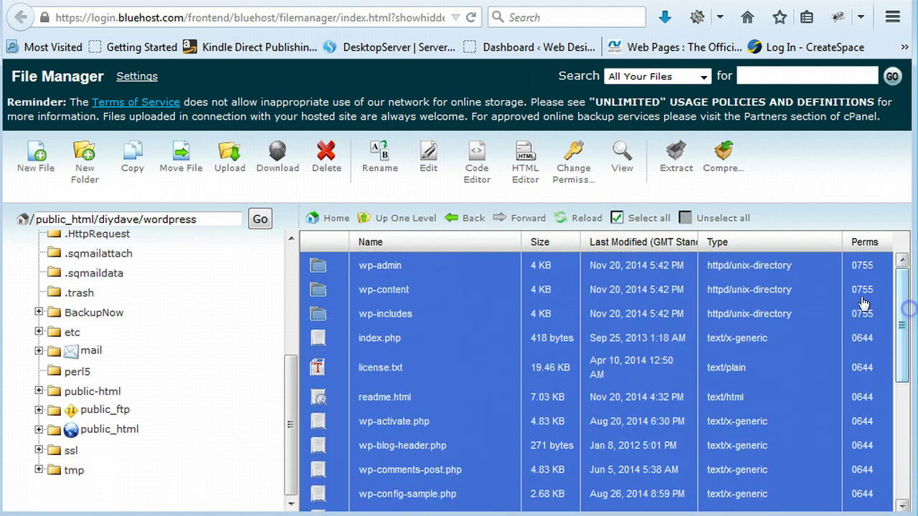
right_click(450, 359)
click(478, 354)
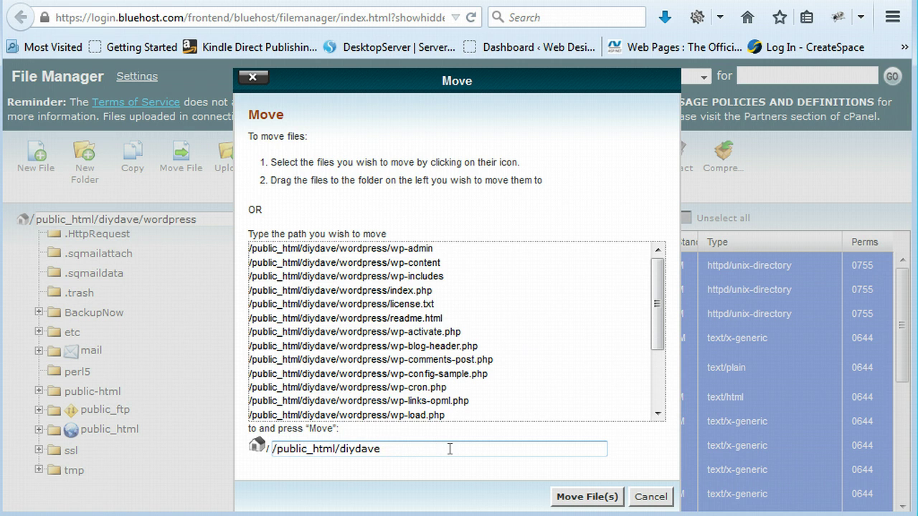
click(586, 497)
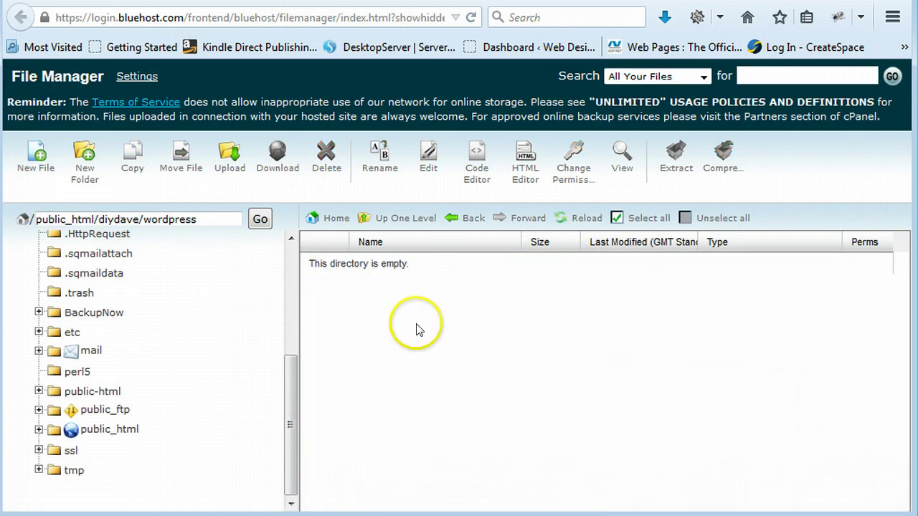
- Go up to public_html/diydave and delete the empty wordpress folder
click(395, 218)
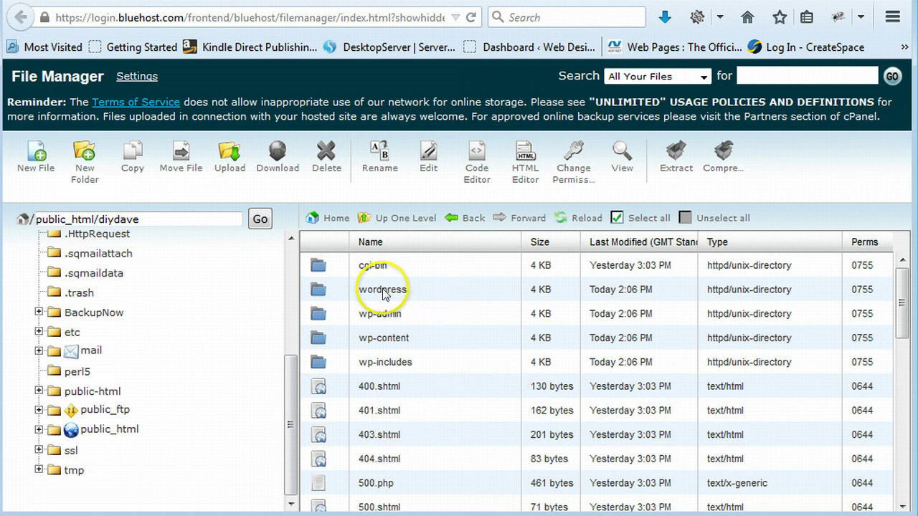
click(384, 295)
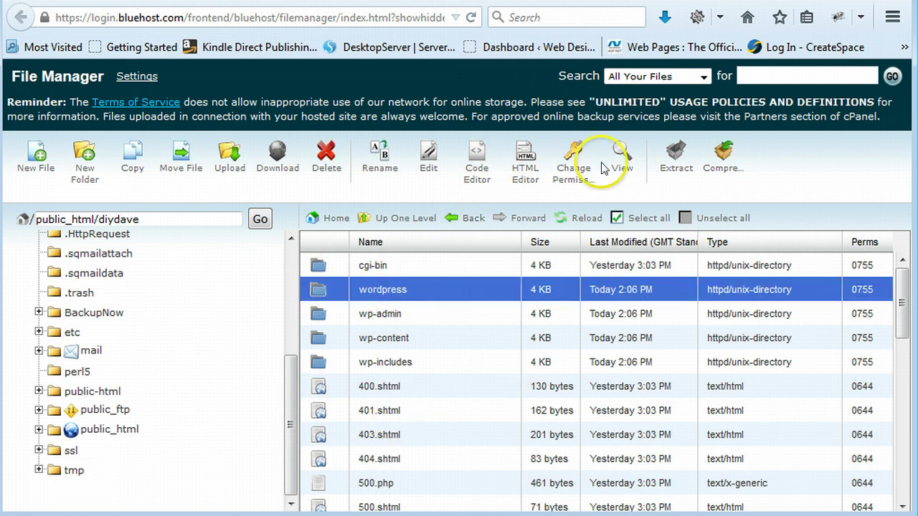
click(326, 158)
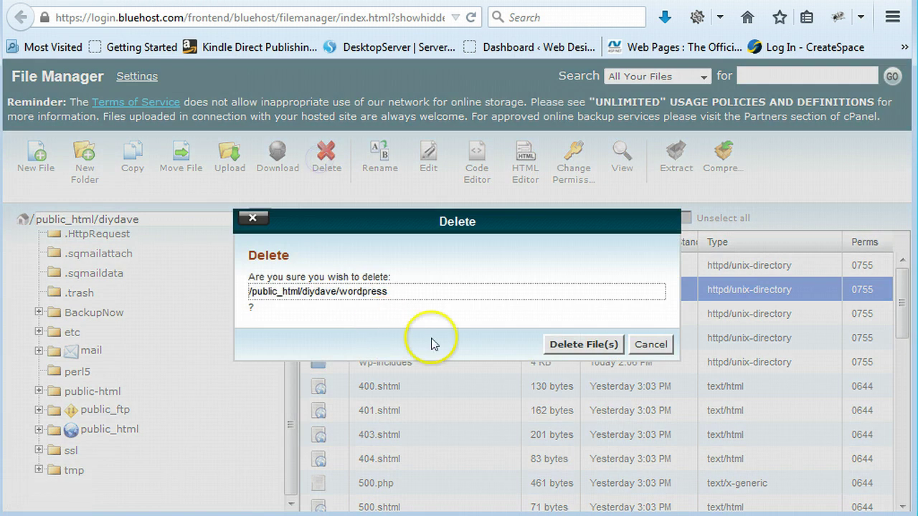
click(601, 346)
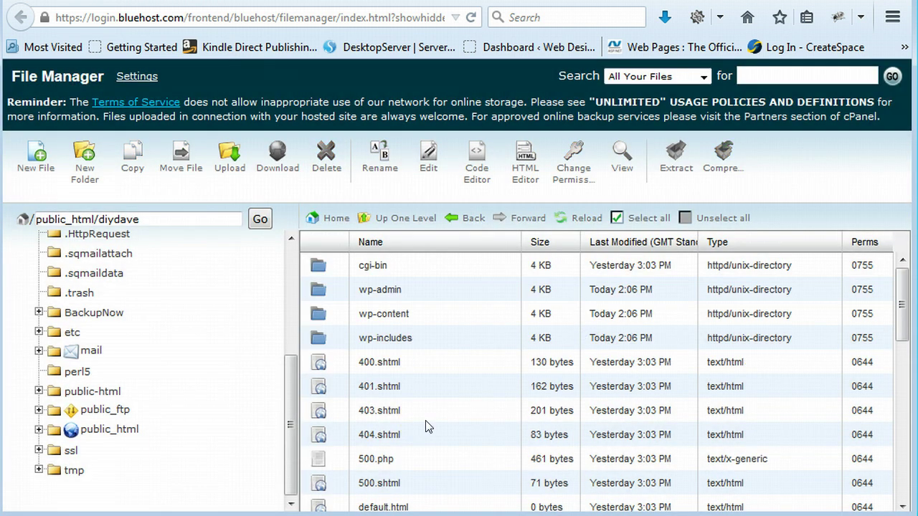
- Delete the wordpress-4.0.1.zip archive from public_html/diydave
drag(902, 321, 901, 423)
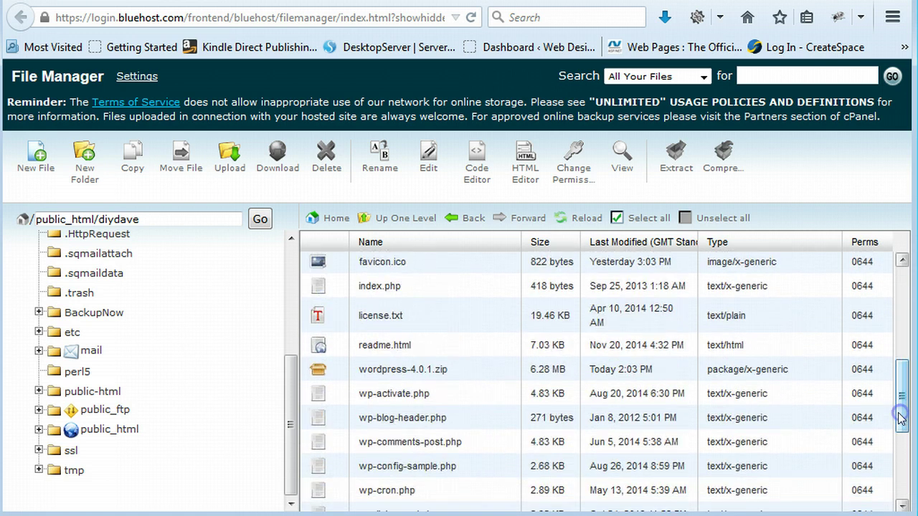
click(385, 369)
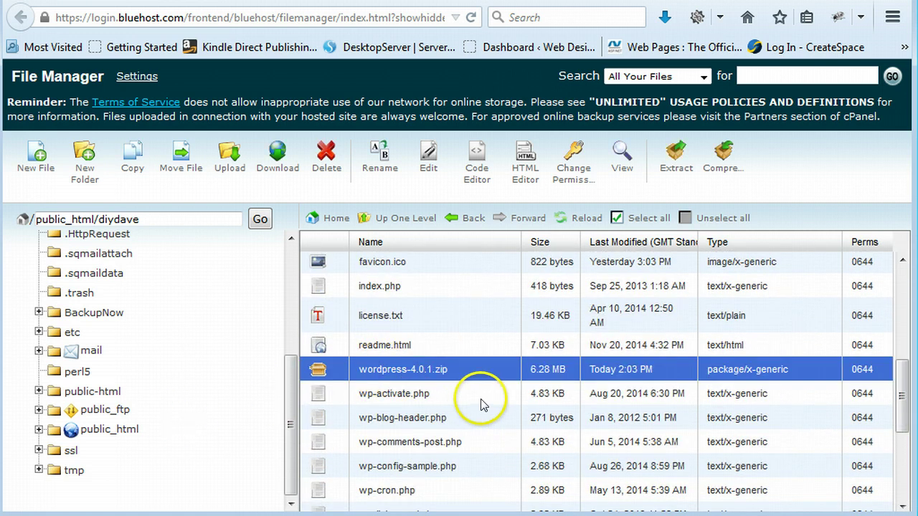
click(331, 156)
click(574, 345)
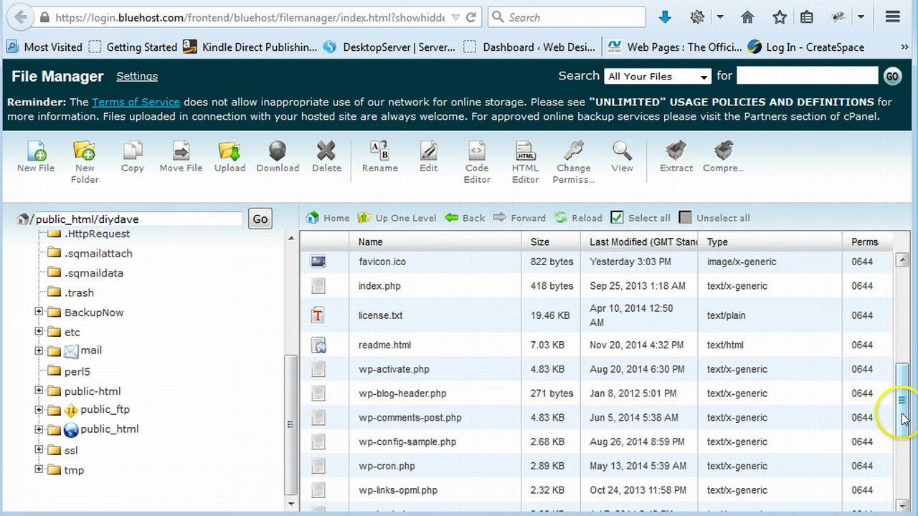
drag(904, 420, 904, 269)
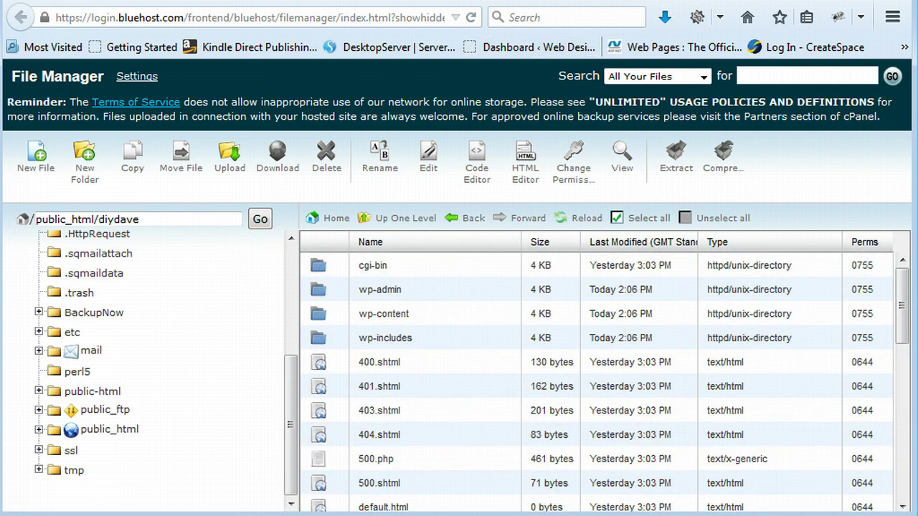
click(344, 98)
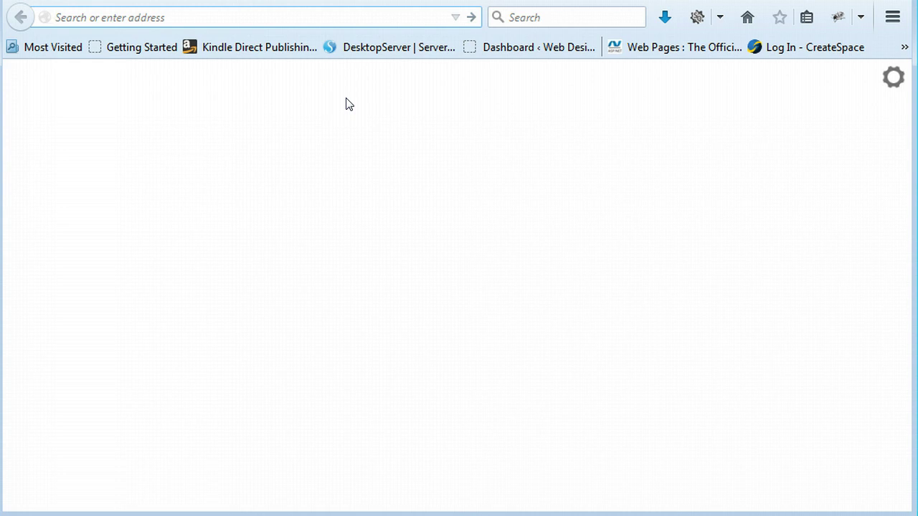
text(www.diydave.net)
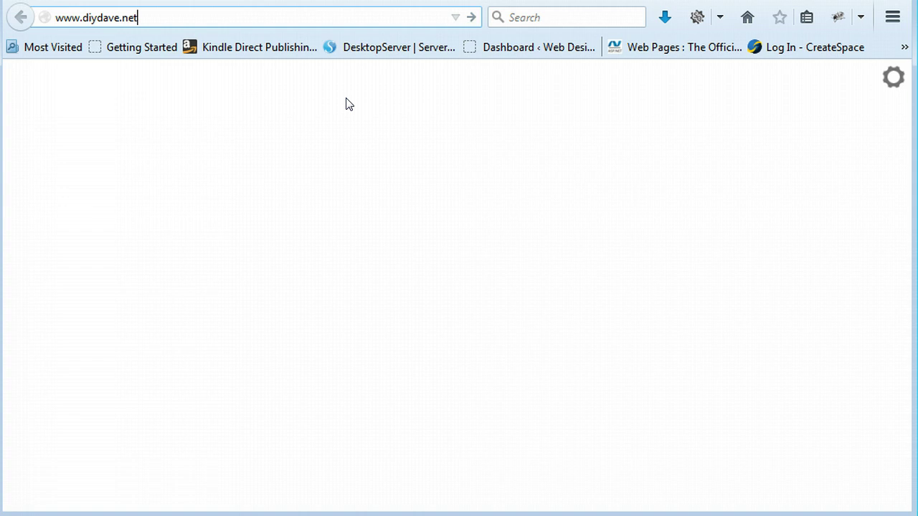
key(Return)
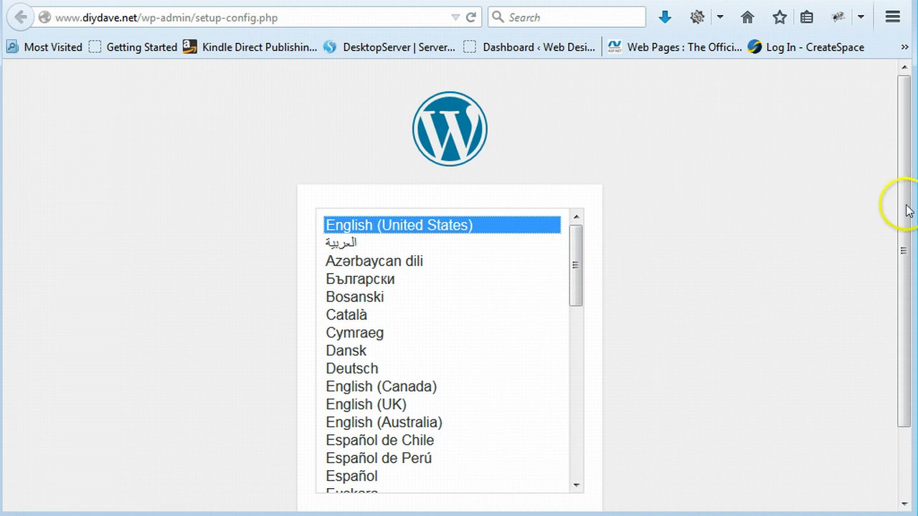
- Continue setup in English (United States) and start the database connection step
drag(906, 206, 904, 334)
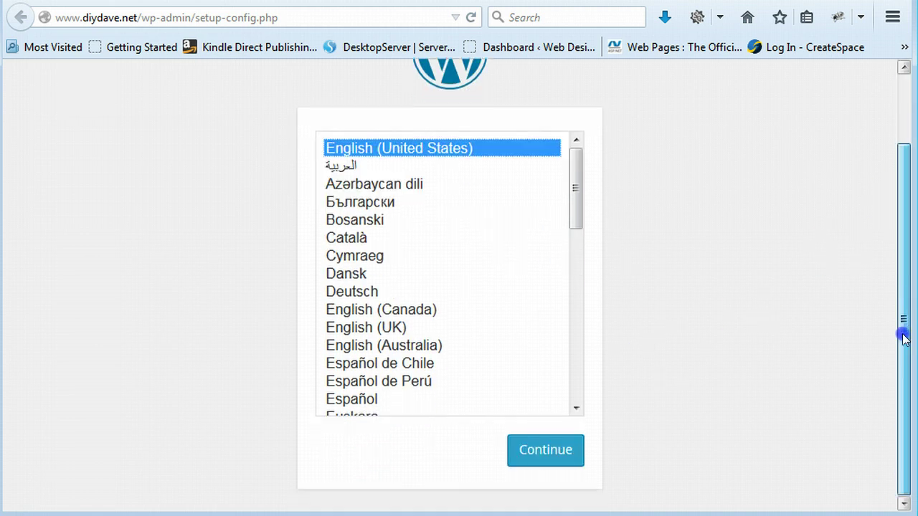
click(558, 459)
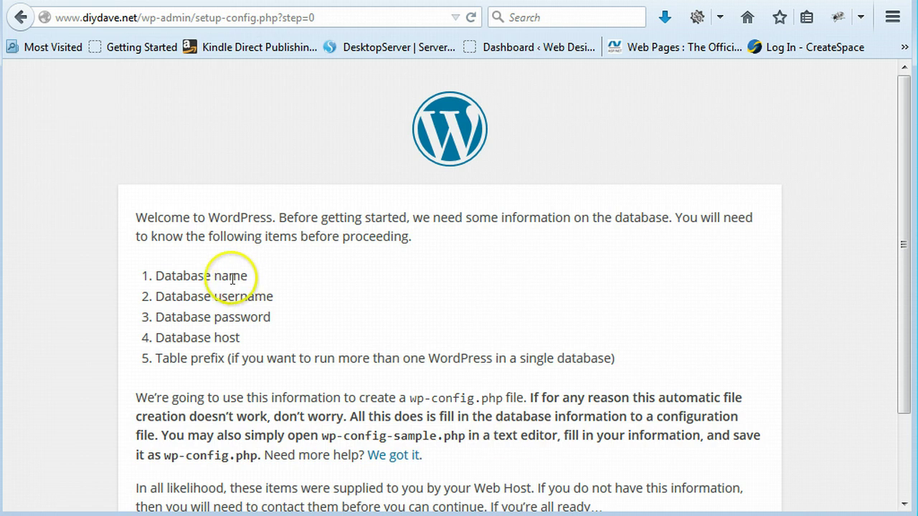
scroll(256, 304, down, 3)
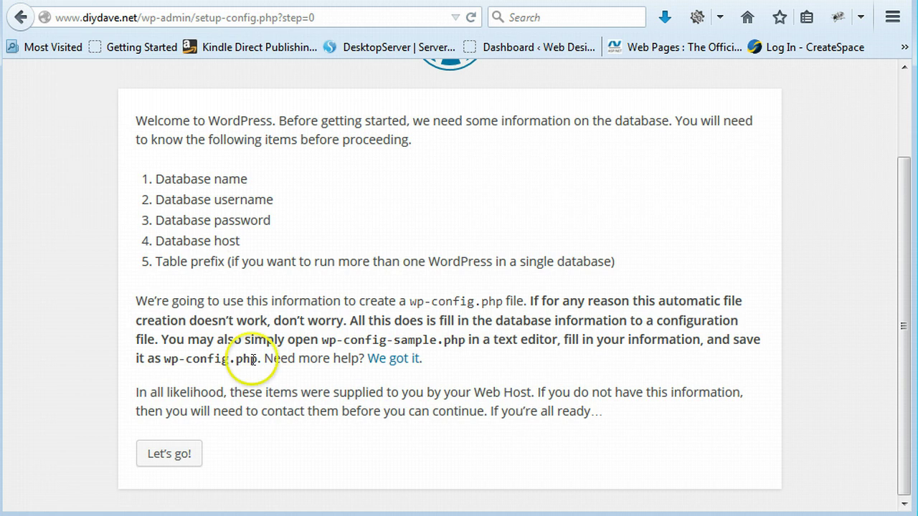
click(177, 456)
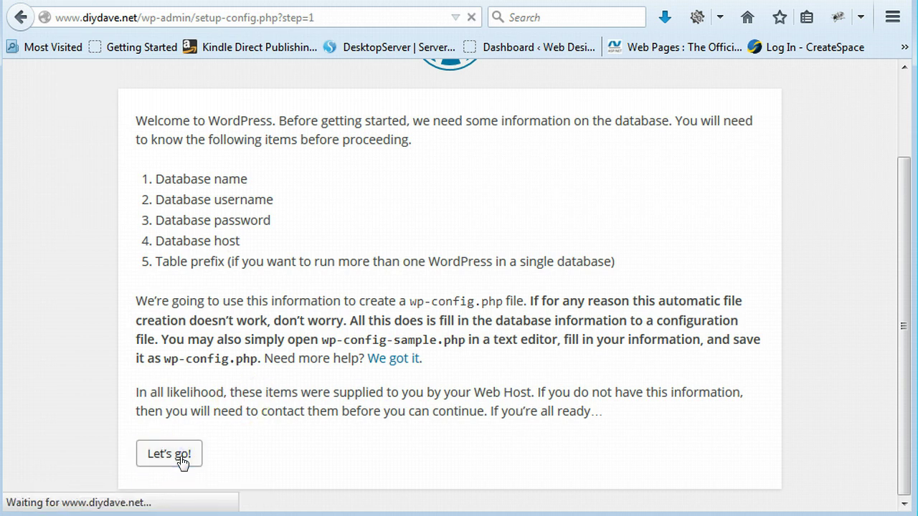
click(298, 262)
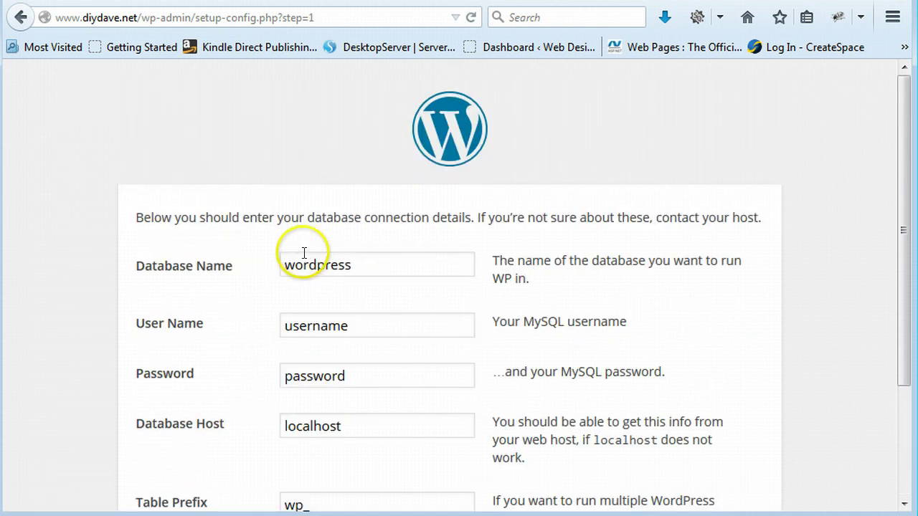
- Enter theback8_diy as both the Database Name and the User Name
scroll(301, 247, down, 3)
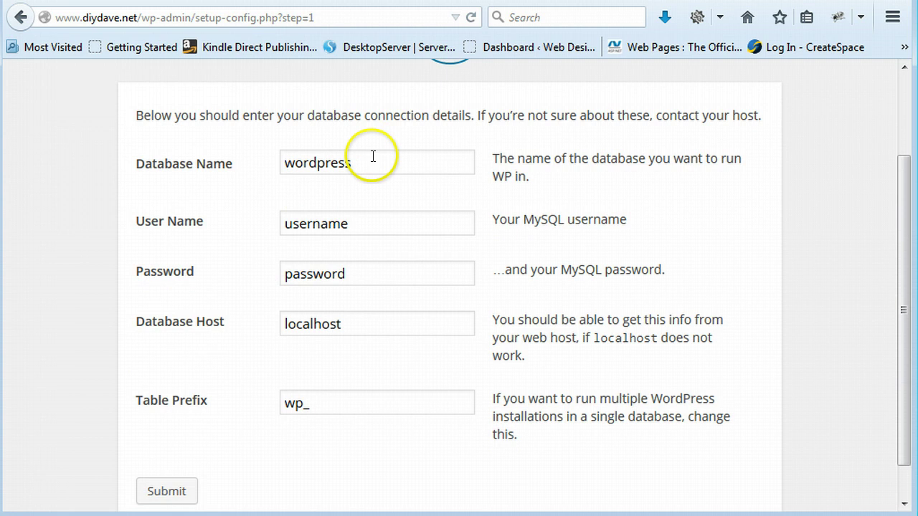
drag(373, 155, 259, 168)
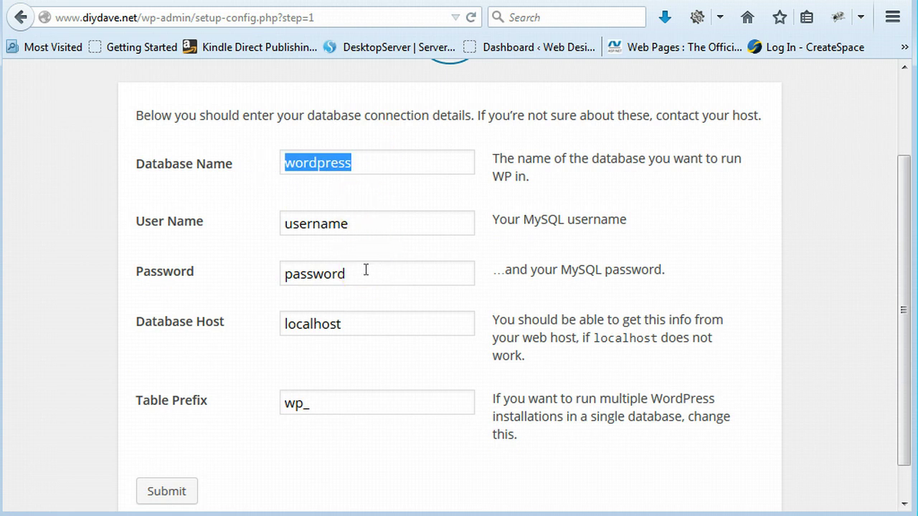
text(theback8_diy)
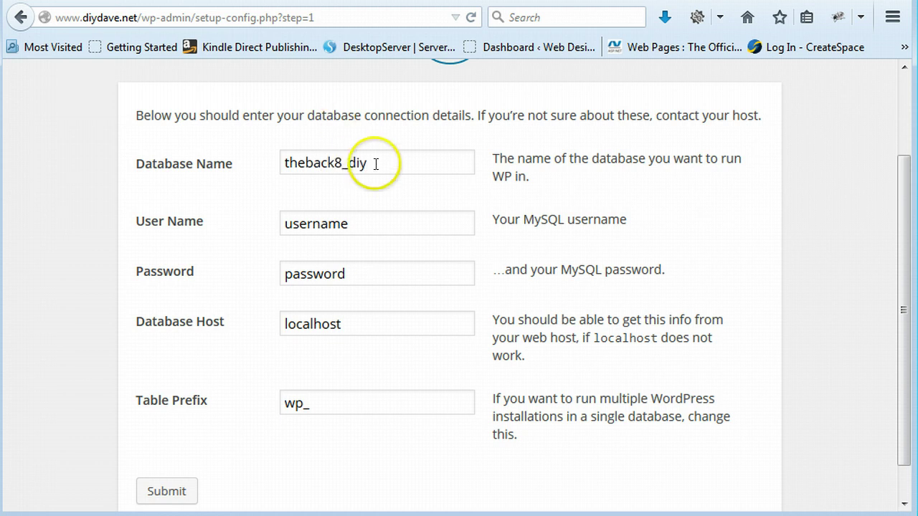
drag(375, 164, 281, 162)
right_click(301, 163)
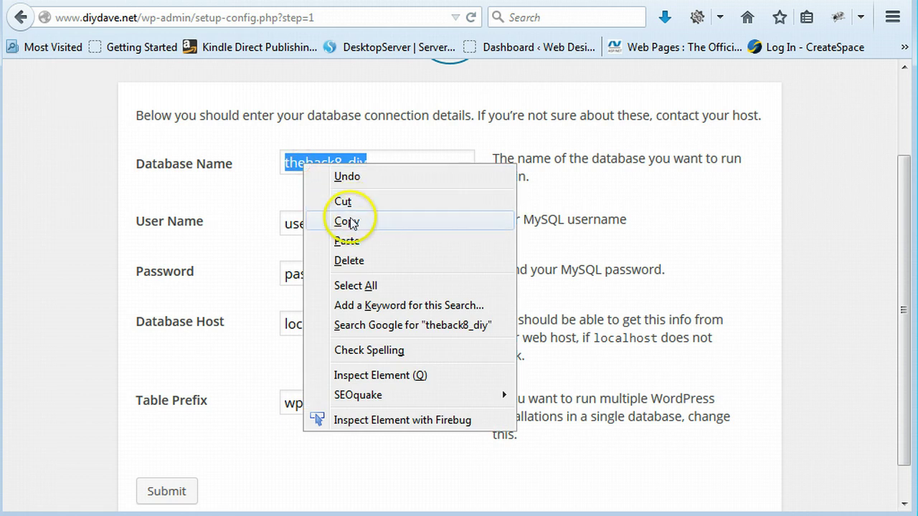
click(332, 219)
drag(352, 221, 272, 225)
right_click(297, 223)
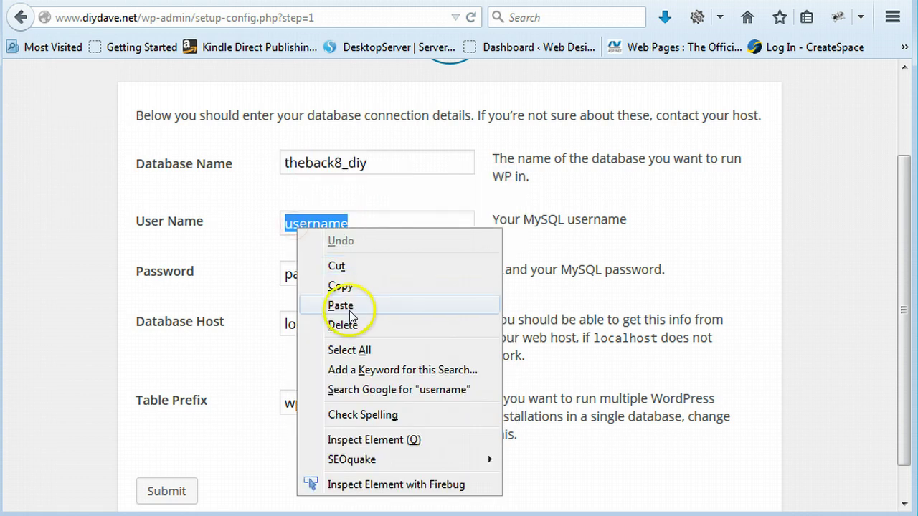
click(334, 305)
click(306, 328)
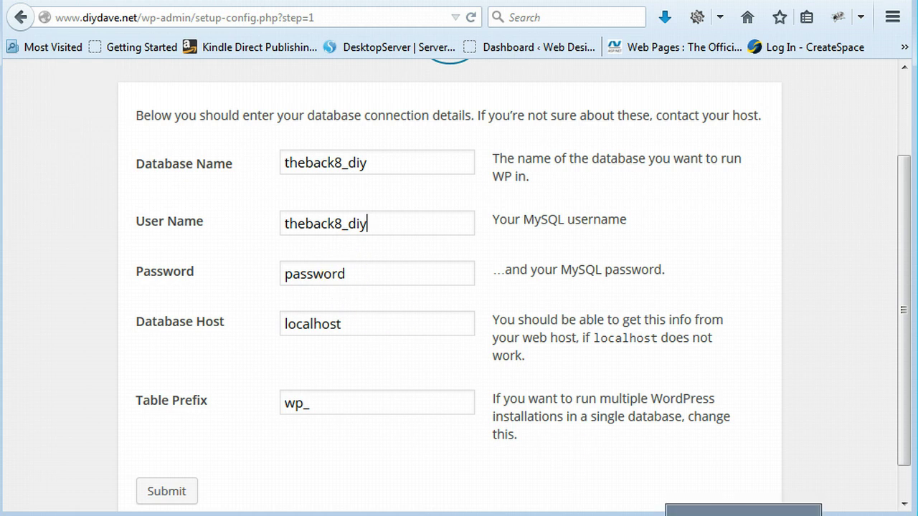
- Paste the database password, set Table Prefix to diy_, and submit the details
drag(347, 275, 276, 277)
right_click(302, 276)
click(342, 351)
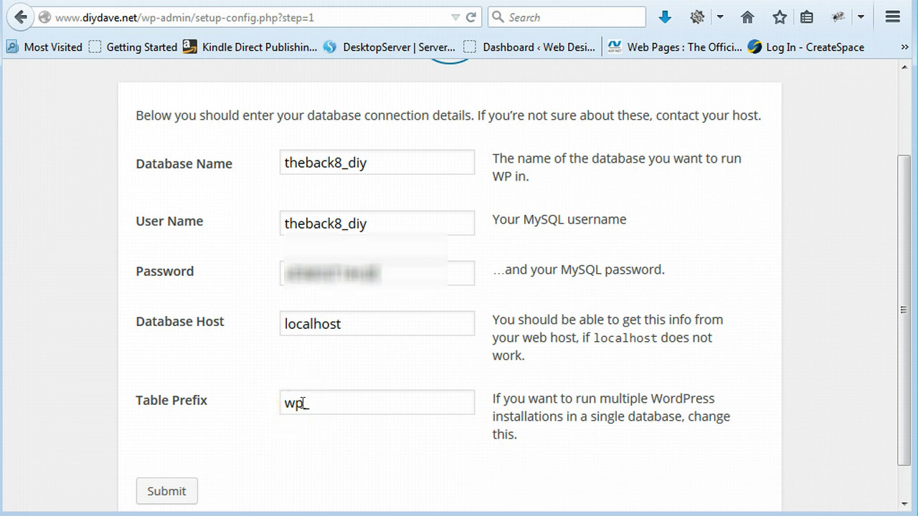
click(301, 403)
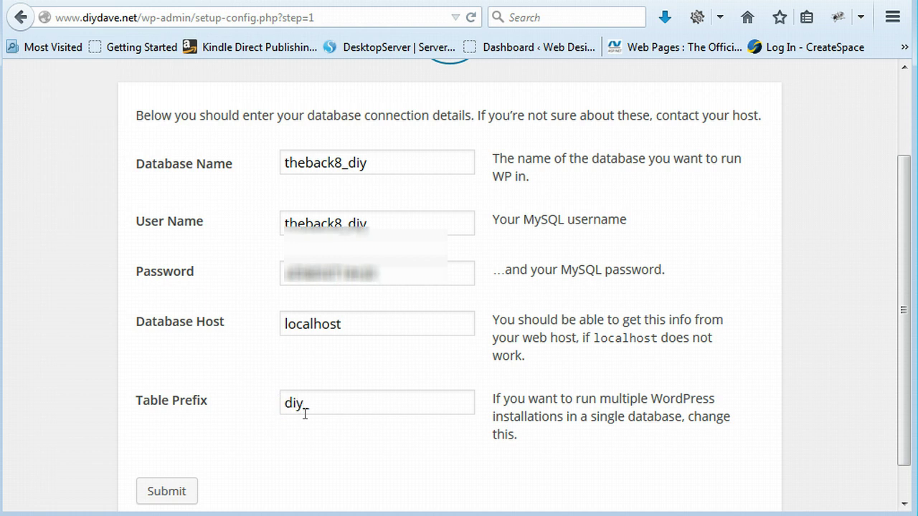
scroll(430, 467, down, 1)
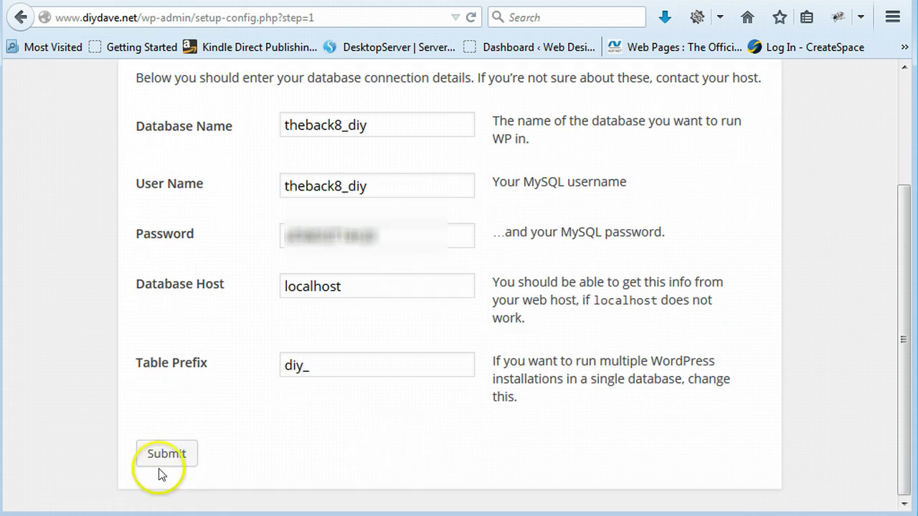
click(166, 459)
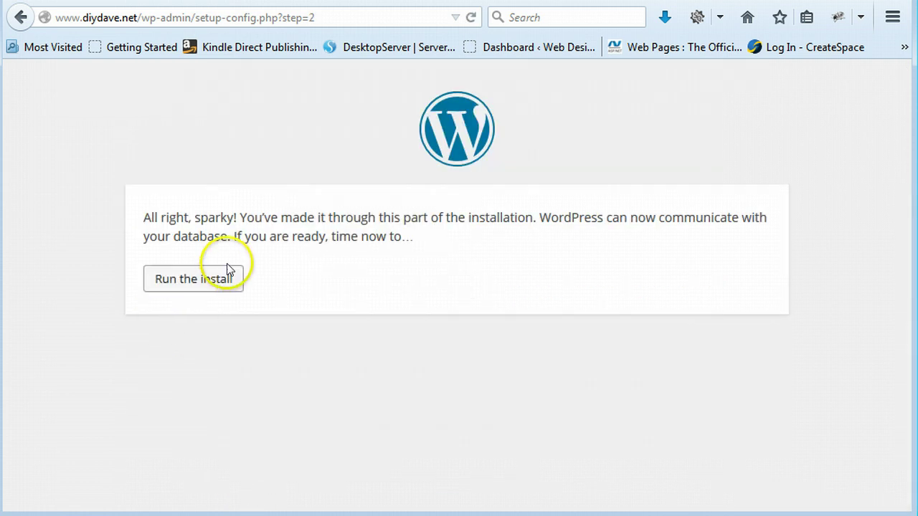
- Run the WordPress installation to reach the site information form
click(209, 276)
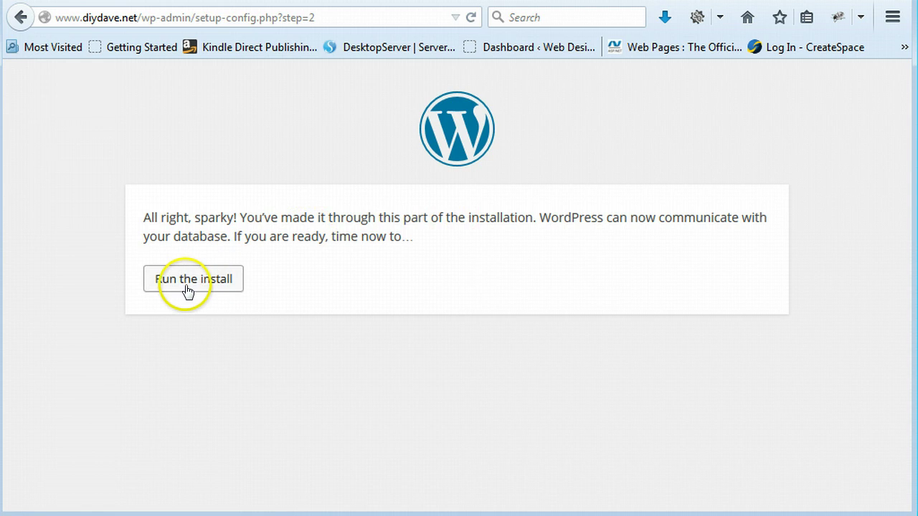
click(200, 279)
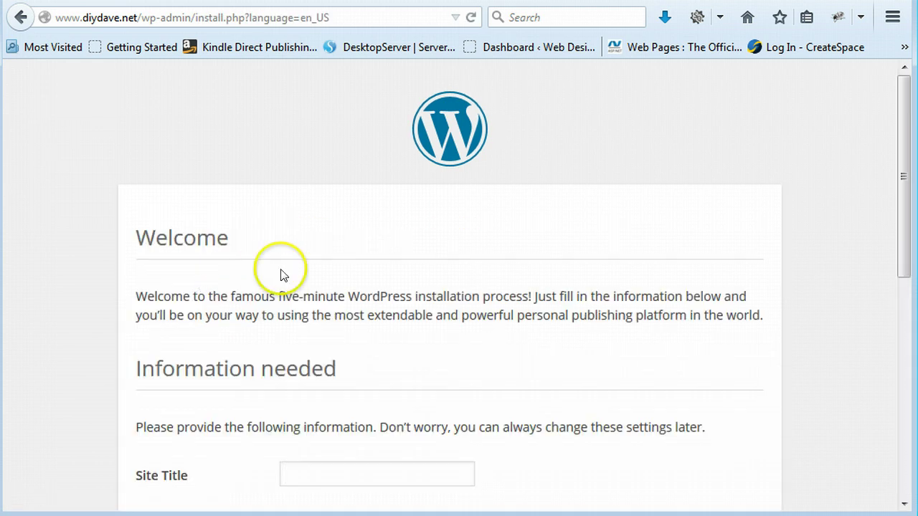
scroll(280, 266, down, 5)
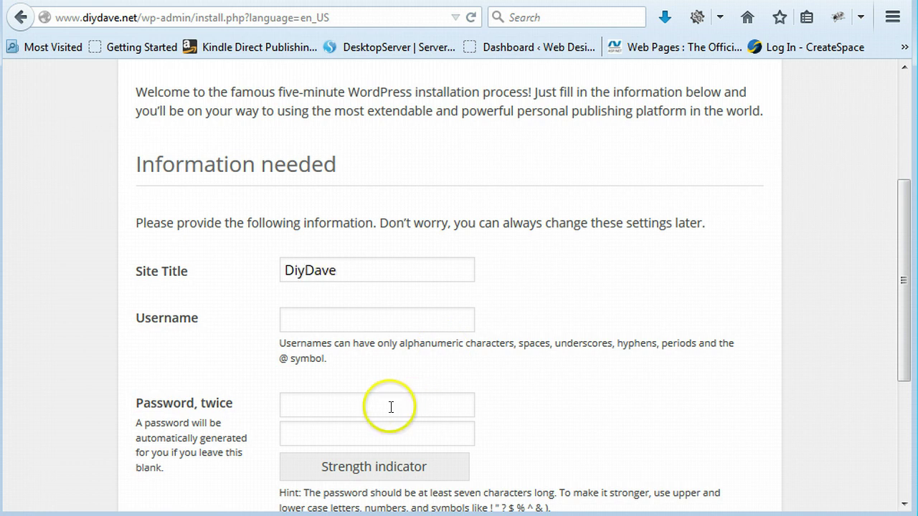
- Fill in the DiyDave site title, admin username, password and e-mail, then install WordPress
click(334, 322)
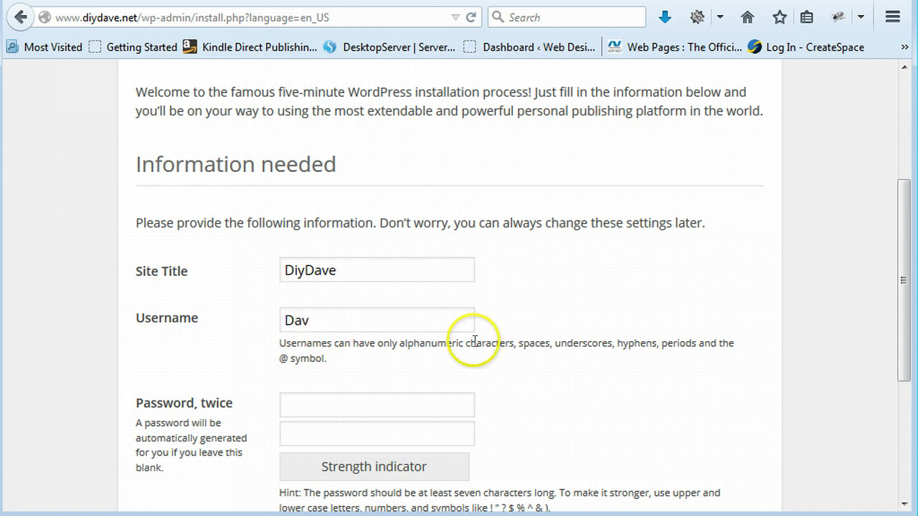
click(332, 414)
scroll(486, 436, down, 3)
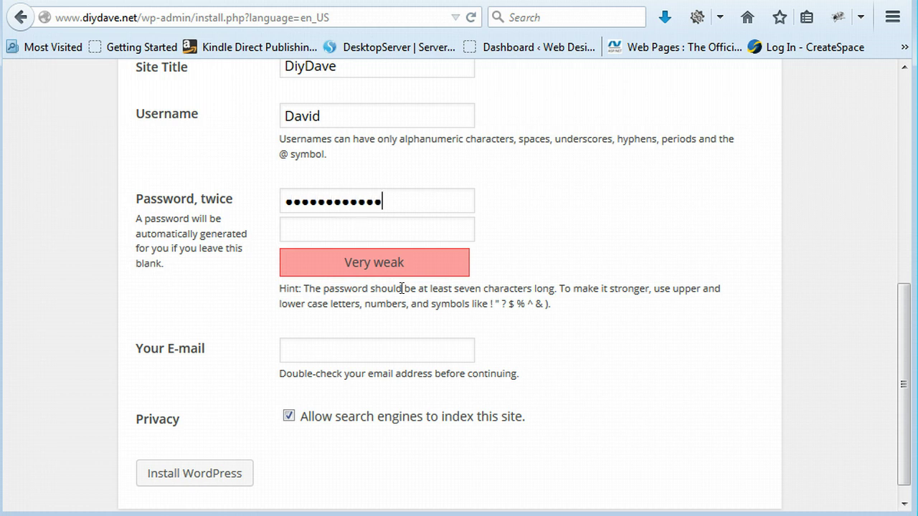
text(****)
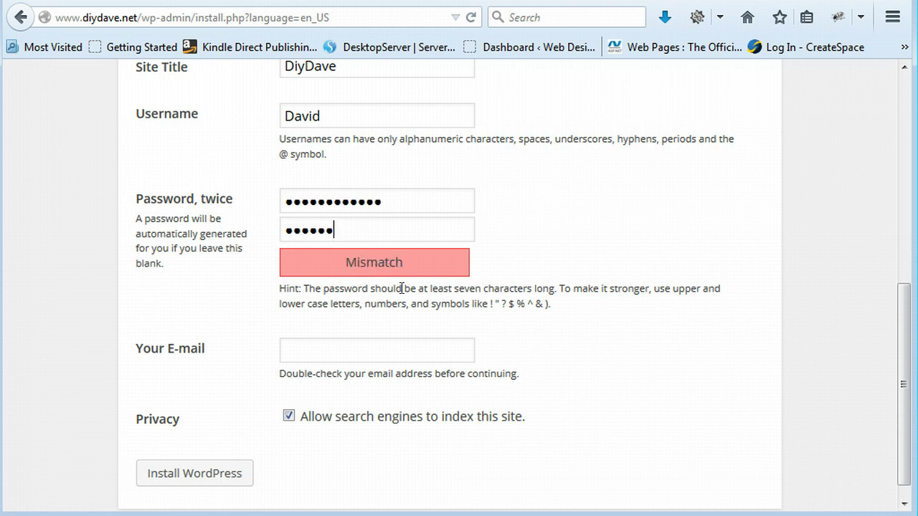
text(*)
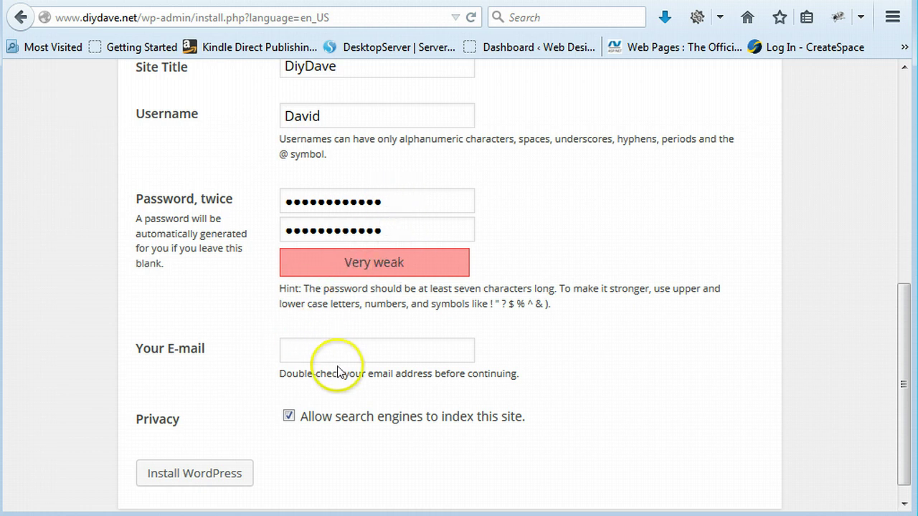
click(311, 350)
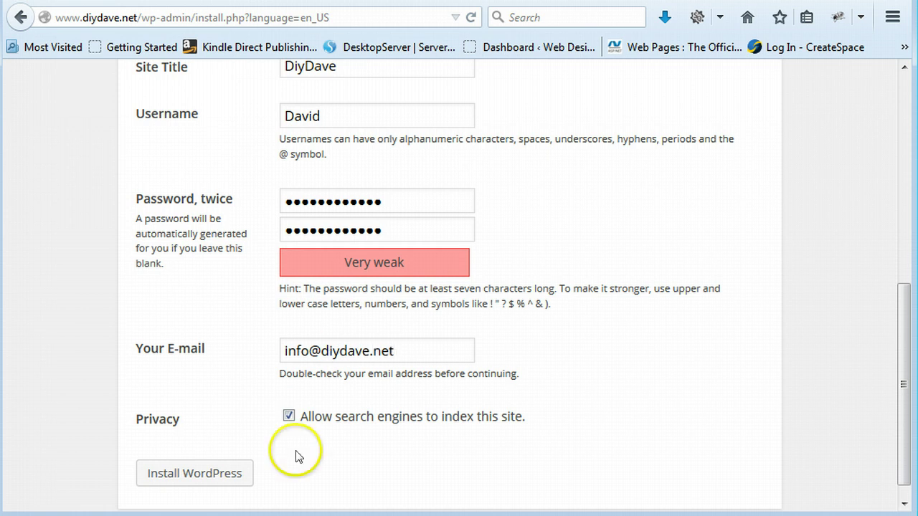
scroll(299, 455, down, 1)
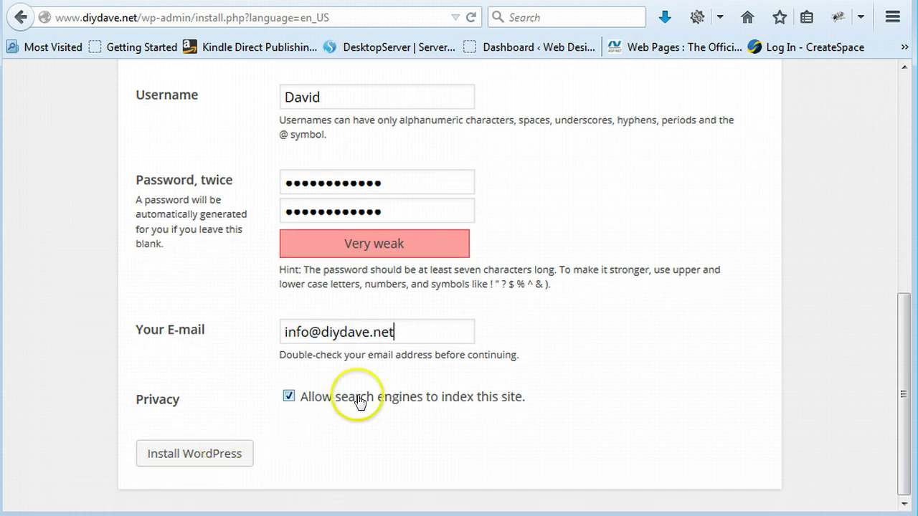
click(204, 462)
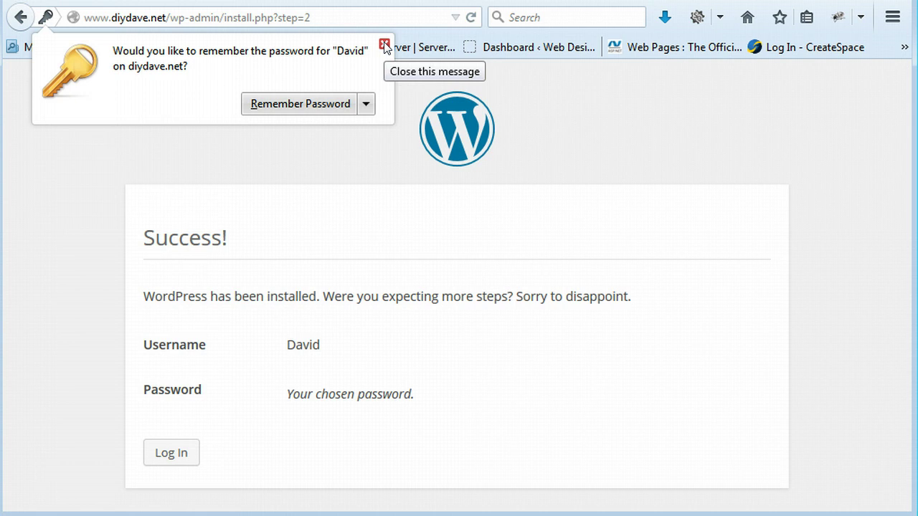
- Dismiss the remember-password prompt and delete readme.html from the diydave folder
click(385, 46)
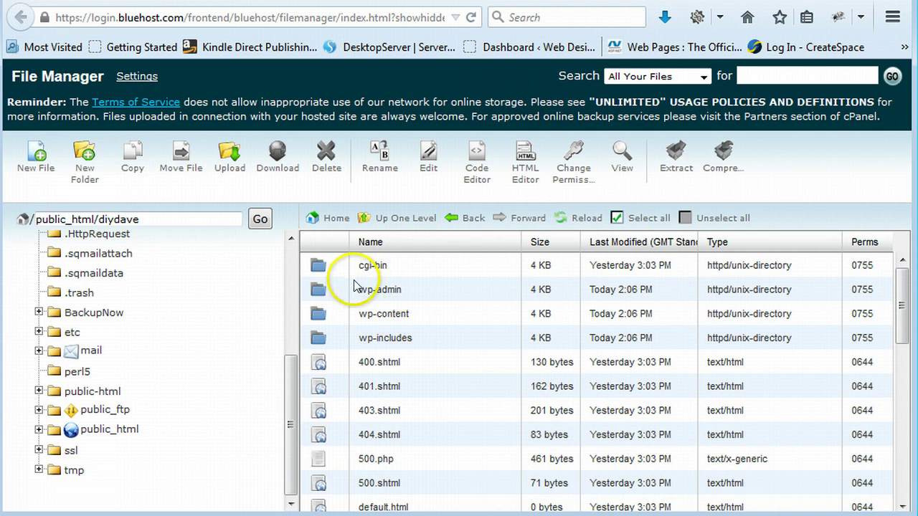
scroll(448, 287, down, 4)
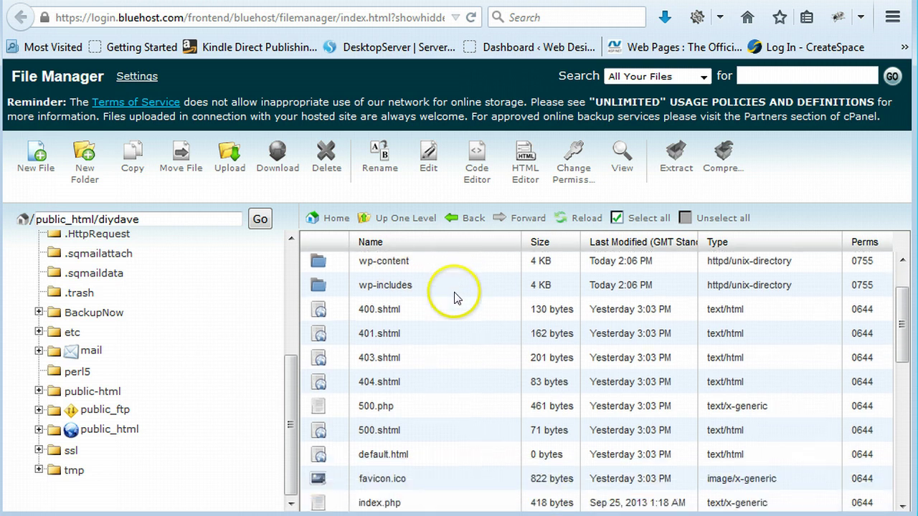
scroll(453, 292, down, 1)
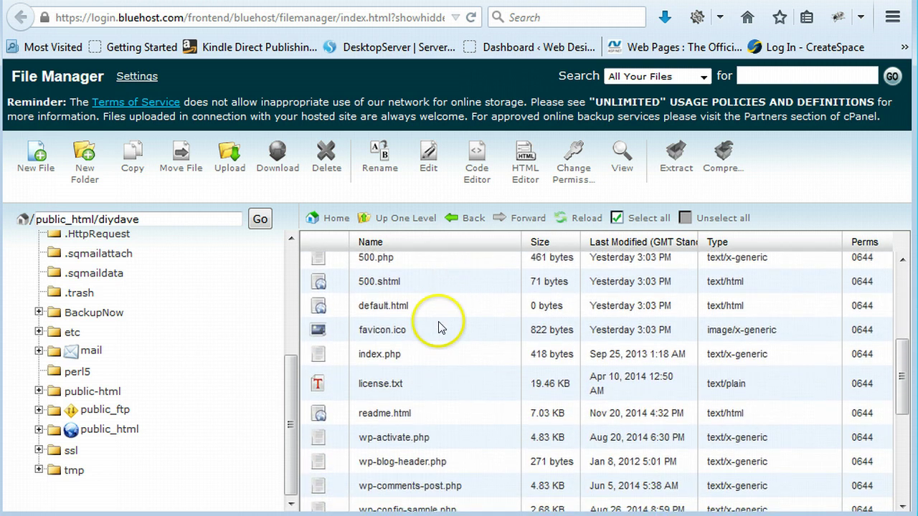
scroll(434, 330, down, 1)
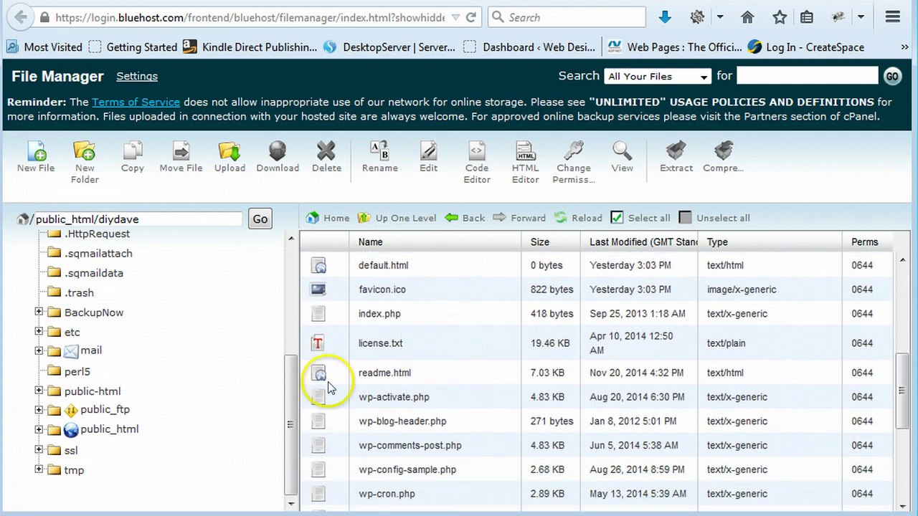
click(376, 373)
click(332, 172)
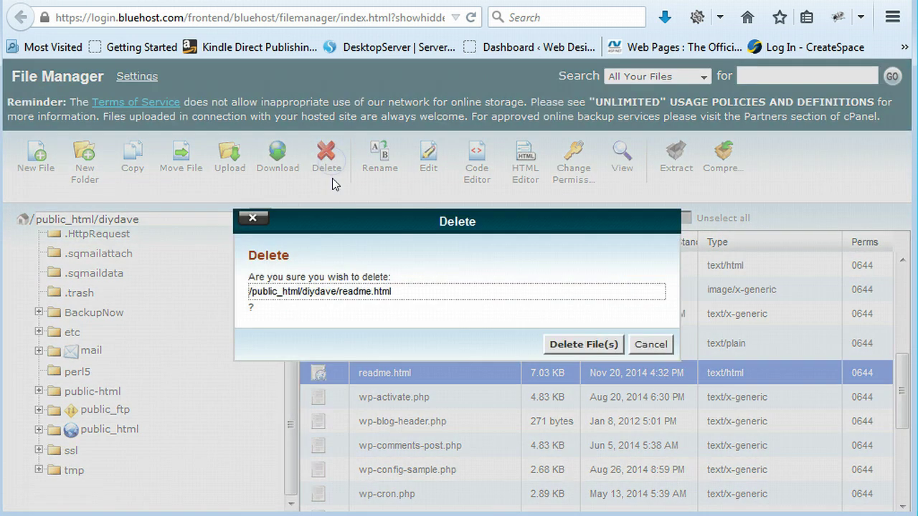
click(598, 344)
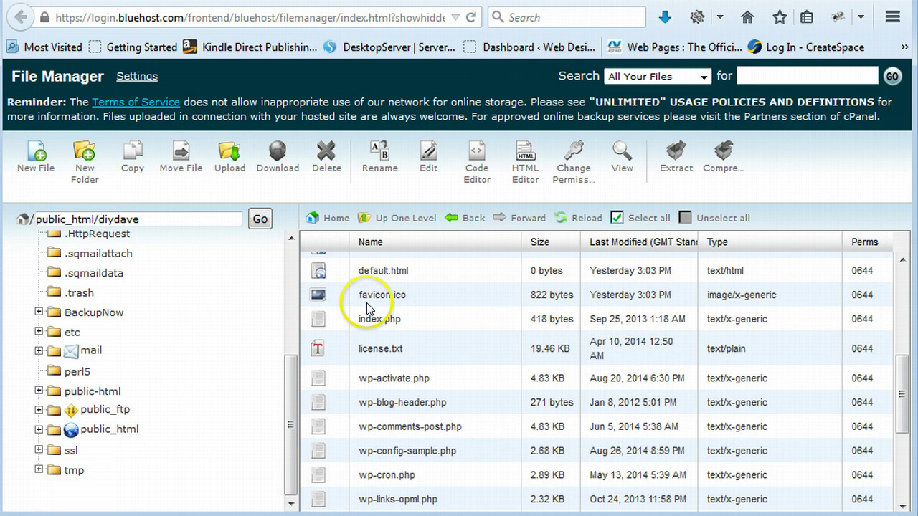
- Delete install.php from the wp-admin folder
scroll(370, 309, up, 4)
scroll(376, 311, up, 2)
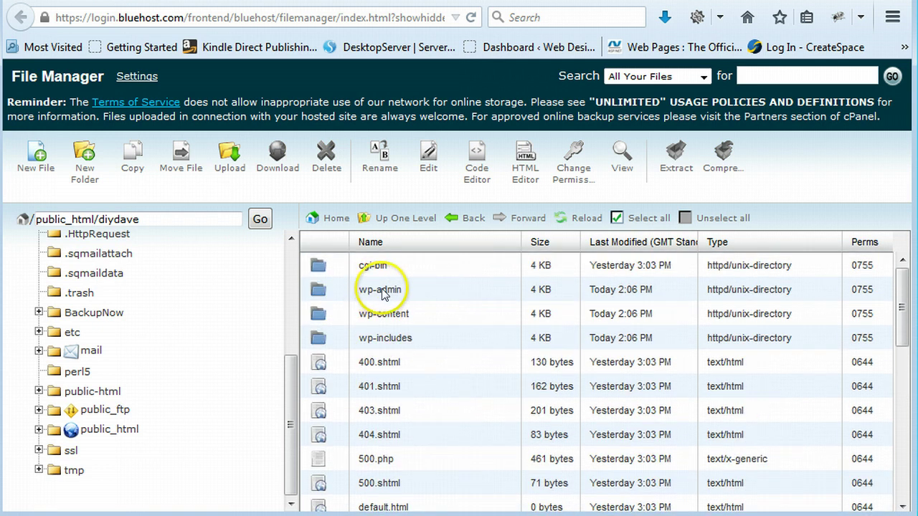
double_click(320, 291)
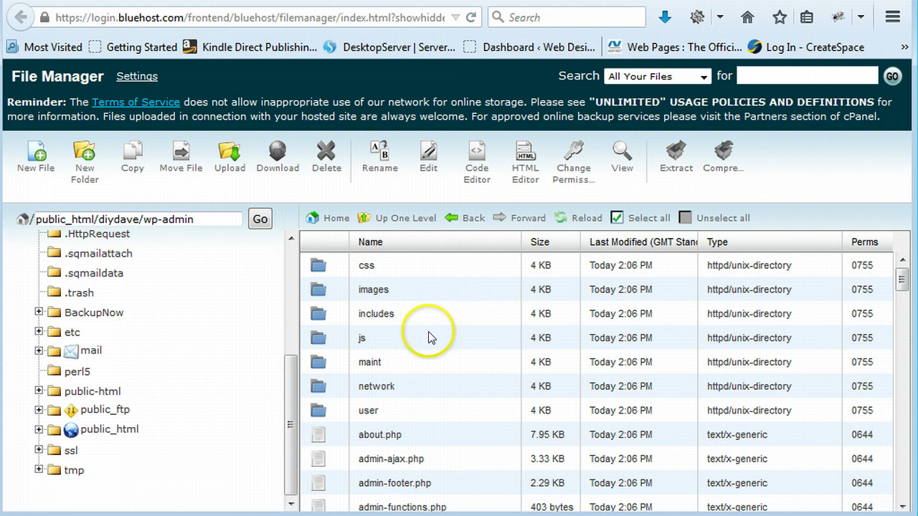
scroll(429, 338, down, 5)
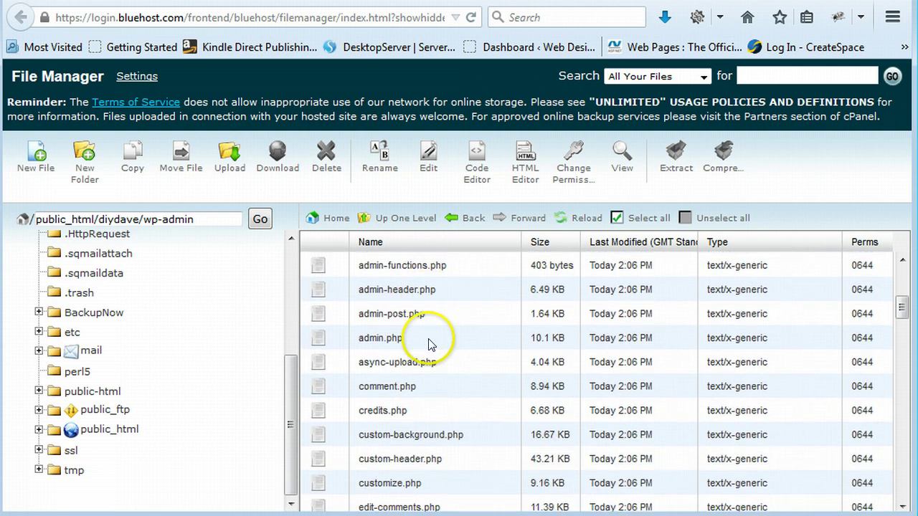
scroll(429, 344, down, 1)
scroll(428, 360, down, 8)
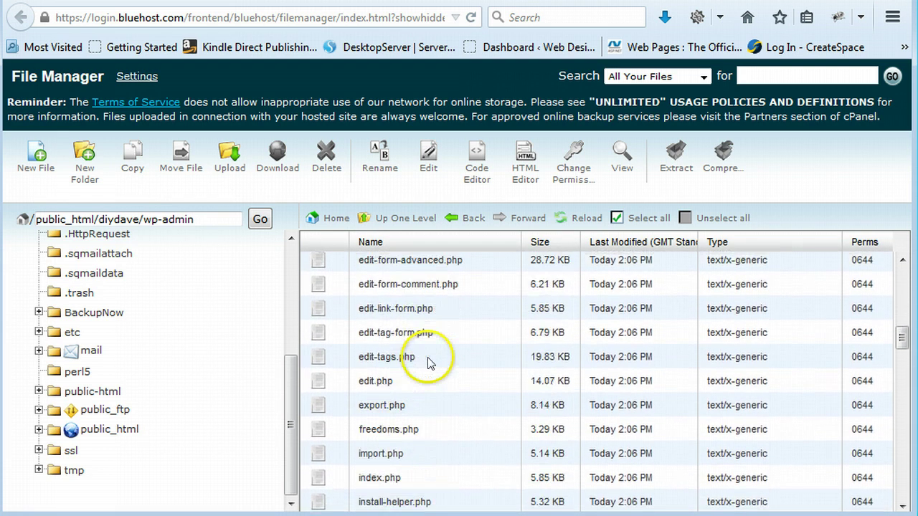
scroll(428, 363, down, 2)
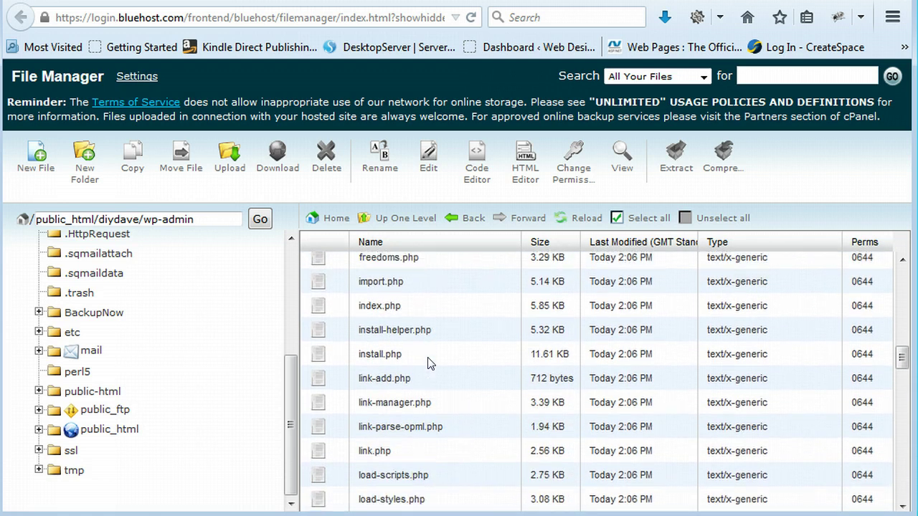
scroll(425, 366, down, 1)
click(380, 316)
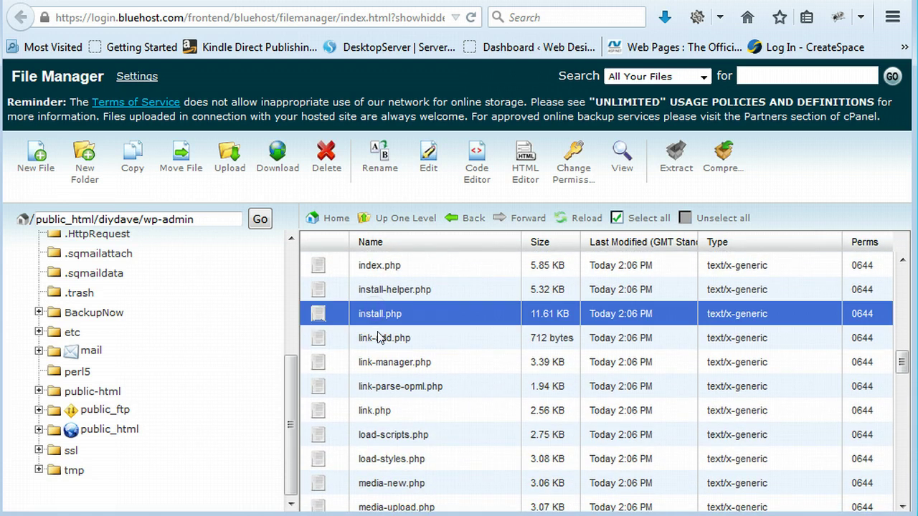
click(321, 162)
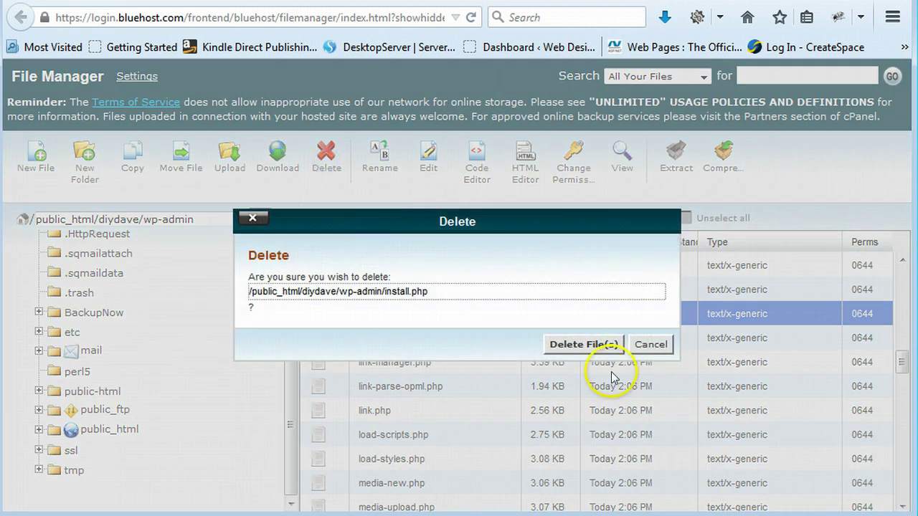
click(583, 345)
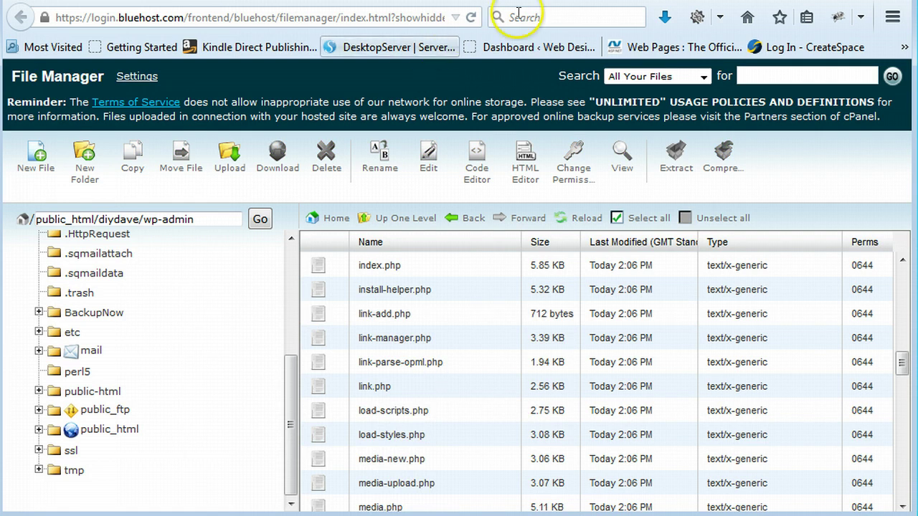
key(ctrl+t)
text(ww)
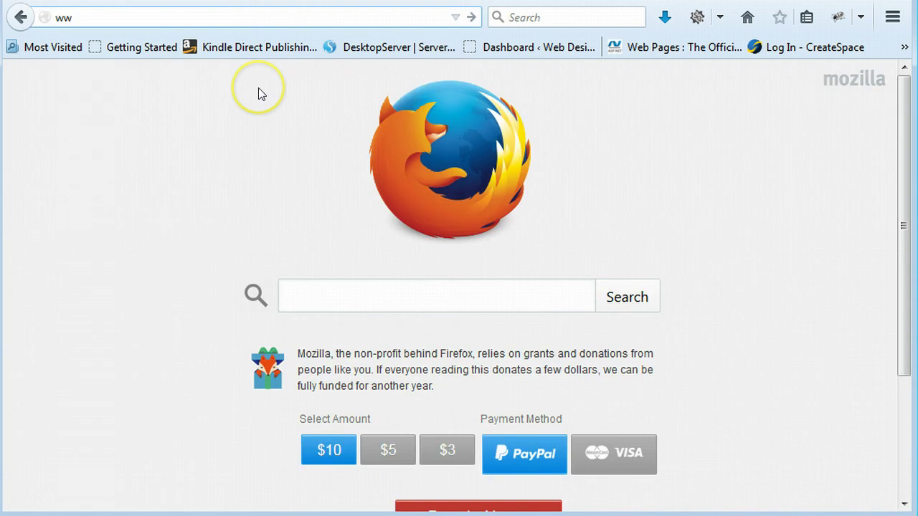
text(w.diydave)
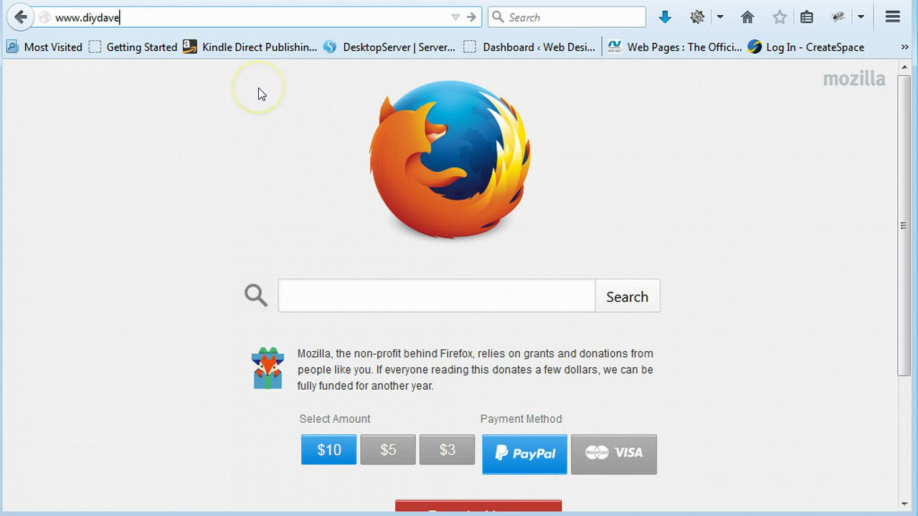
text(.net)
key(Return)
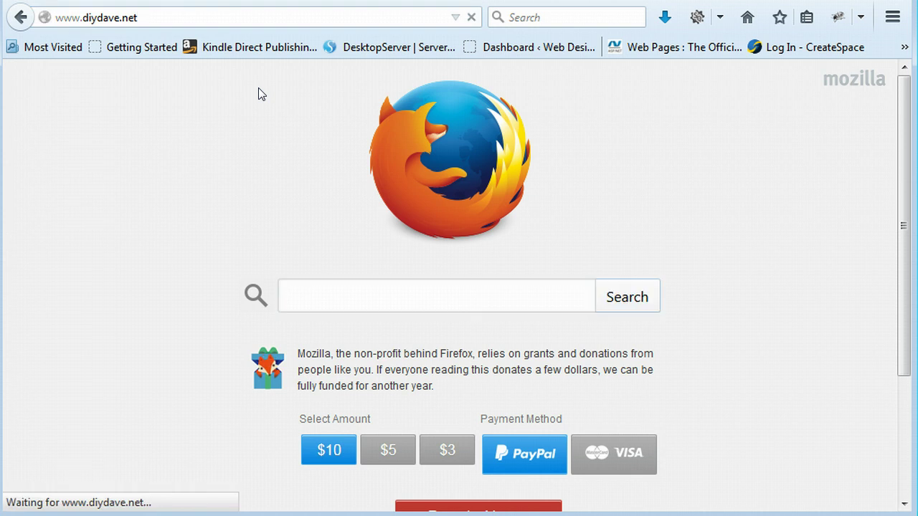